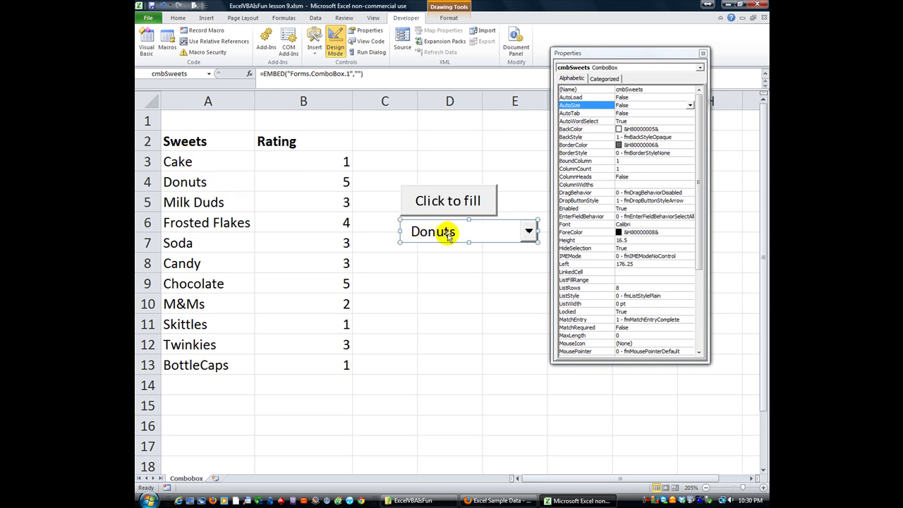
Turn off design mode and check the items in the sweets combo box's drop-down list.
left_click(338, 57)
left_click(528, 231)
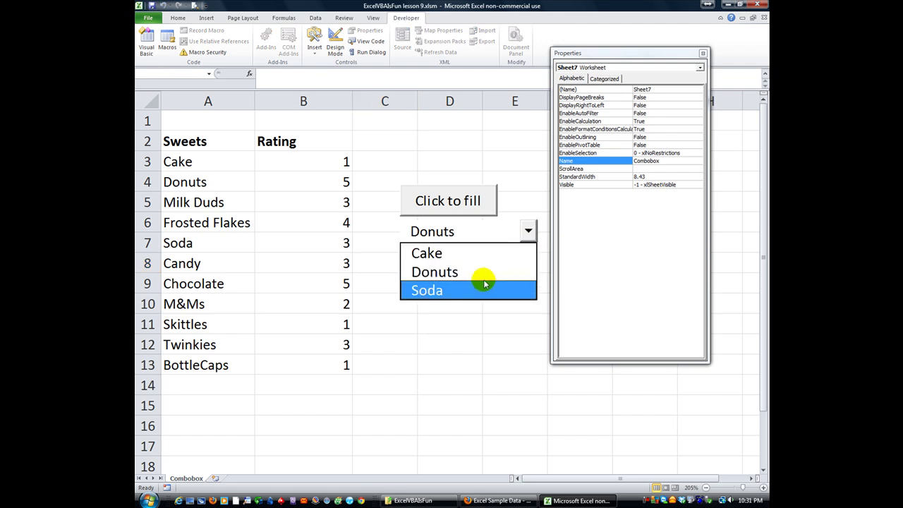
left_click(544, 232)
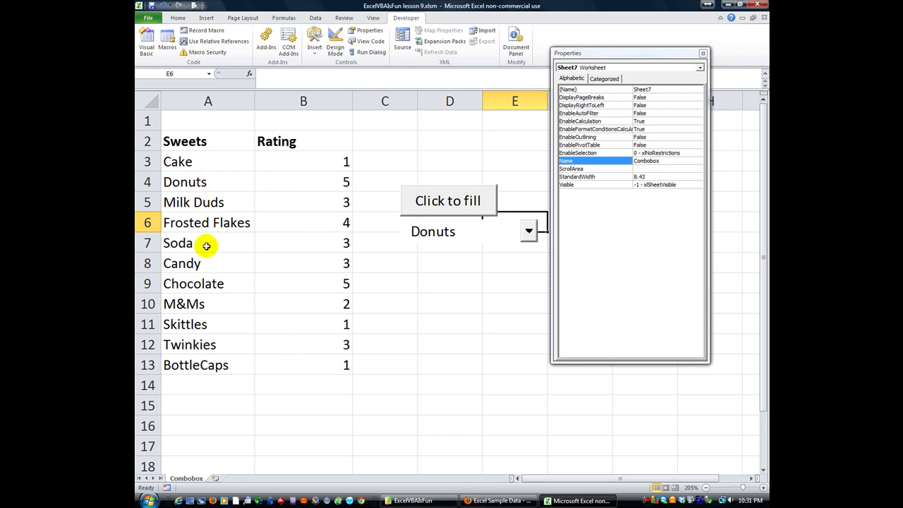
Redefine the named range sweetslist to refer to =Combobox!$A$3:$A$13 and save the change to the reference.
left_click(203, 296)
left_click_drag(203, 162, 199, 263)
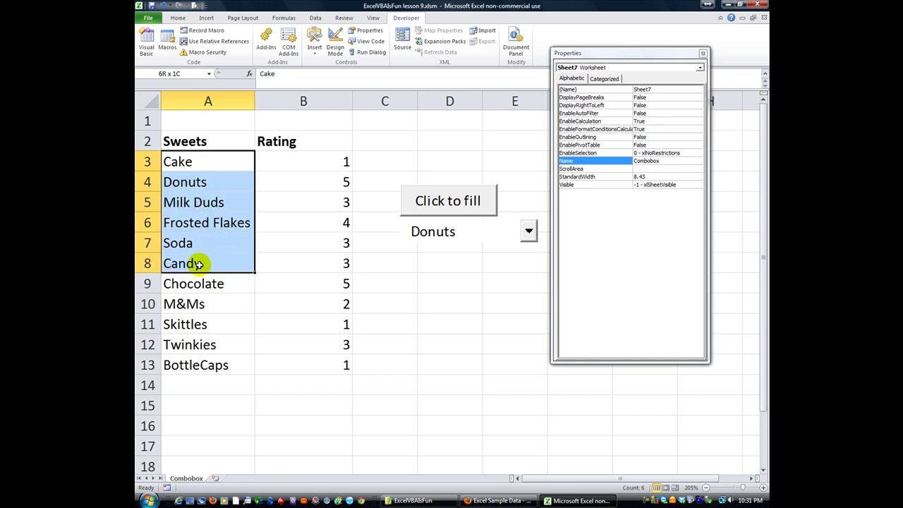
left_click(216, 162)
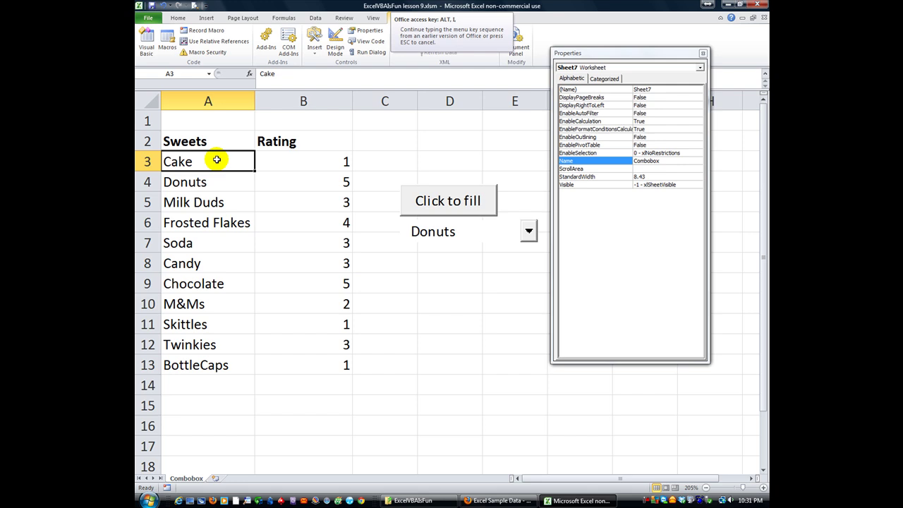
key("ctrl+F3")
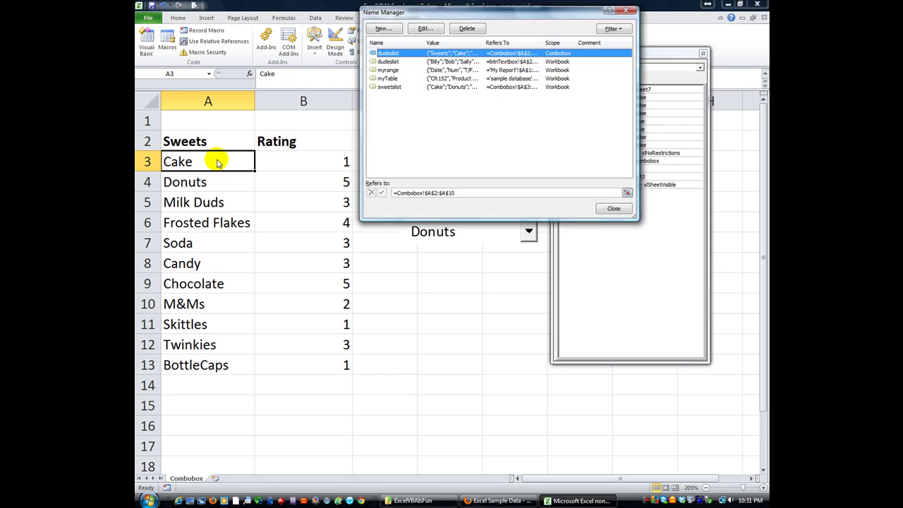
left_click(389, 86)
left_click(459, 193)
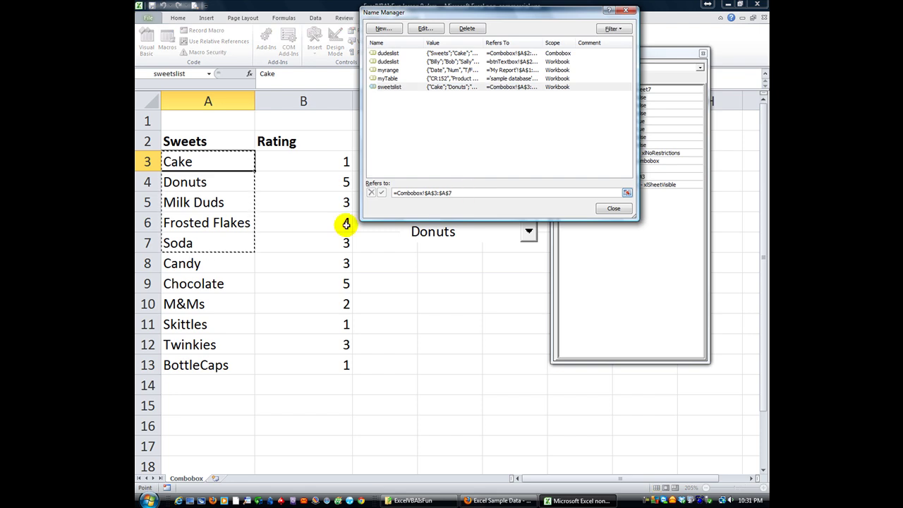
left_click_drag(194, 162, 205, 364)
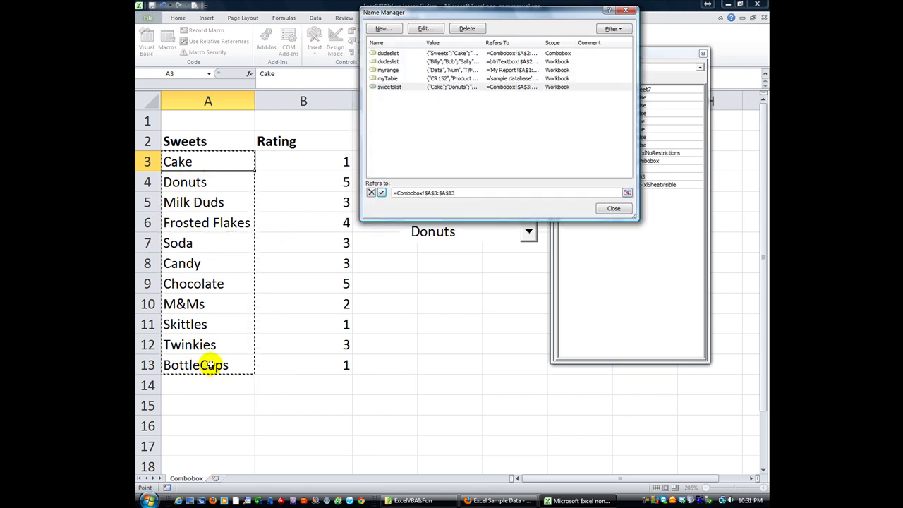
left_click(614, 208)
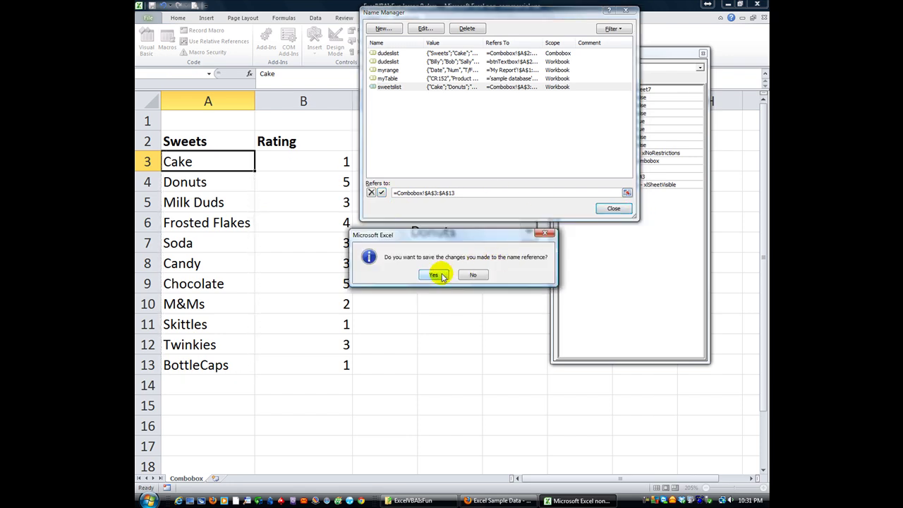
left_click(435, 276)
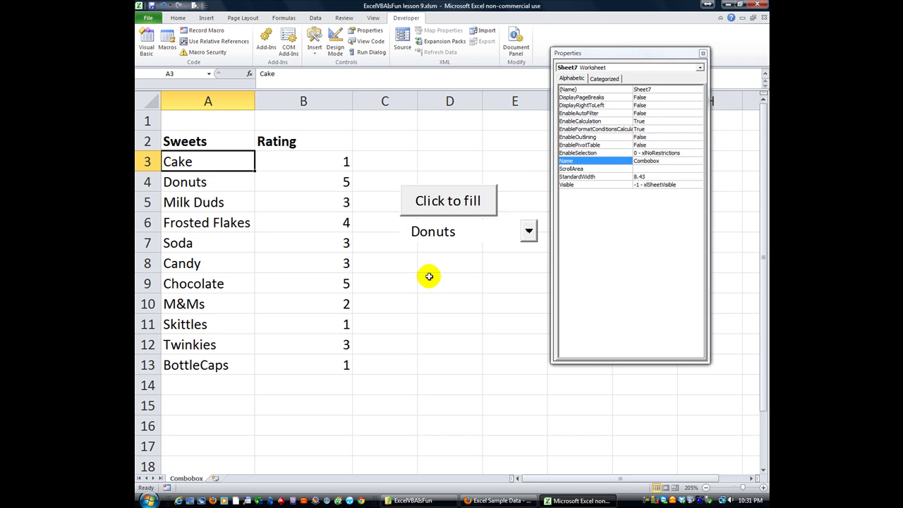
Run the "Click to fill" button to refill the combo box and check its drop-down list.
left_click(428, 276)
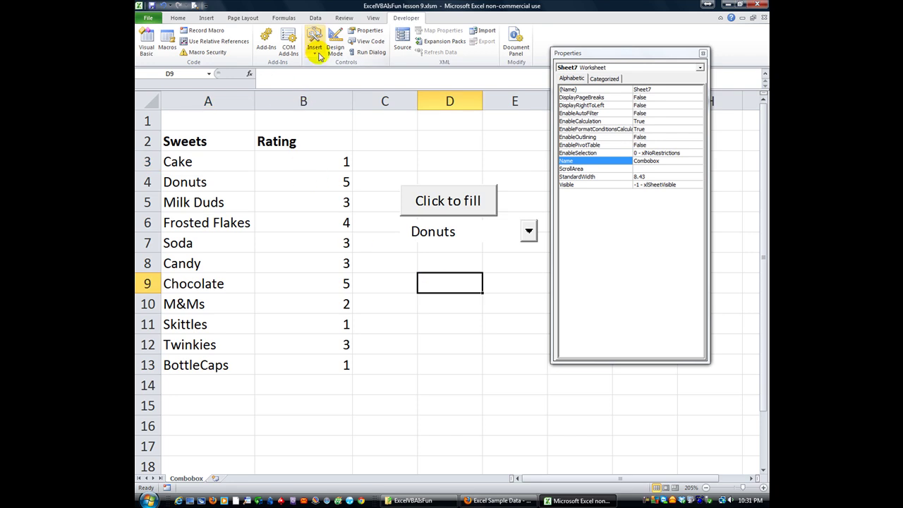
left_click(444, 204)
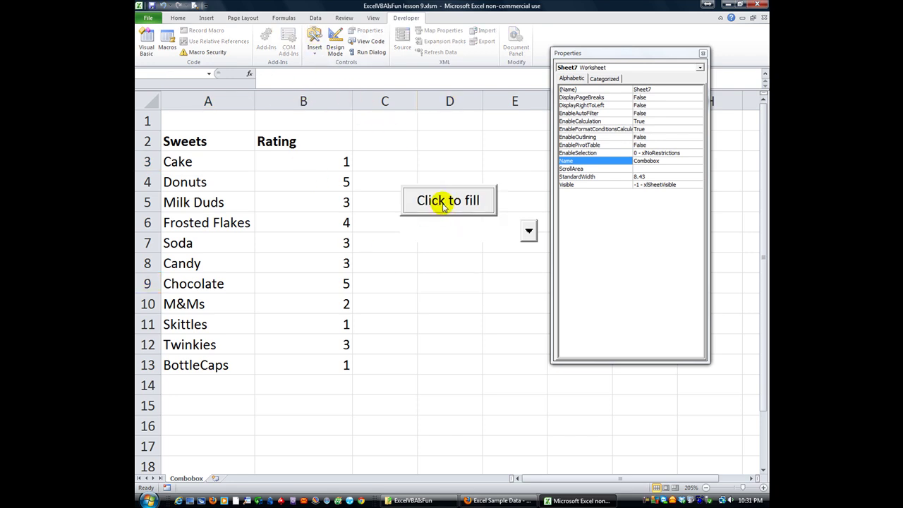
left_click(528, 230)
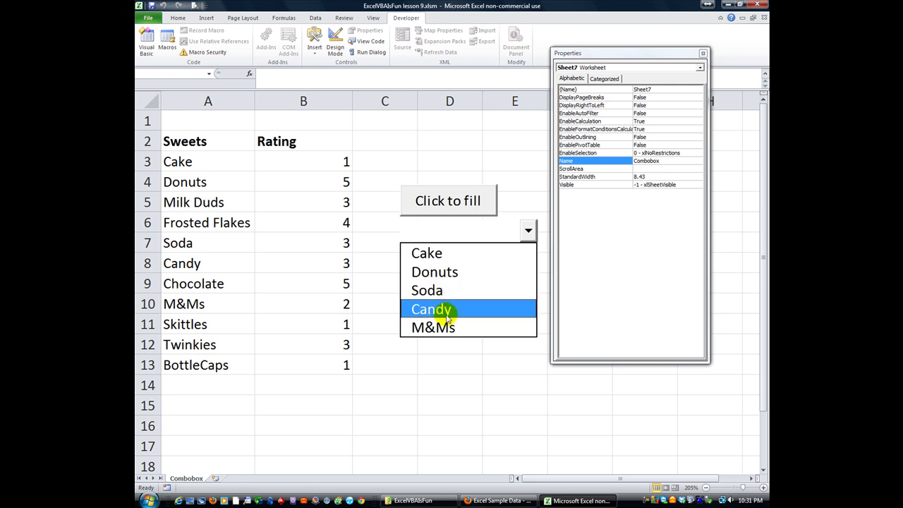
left_click(447, 345)
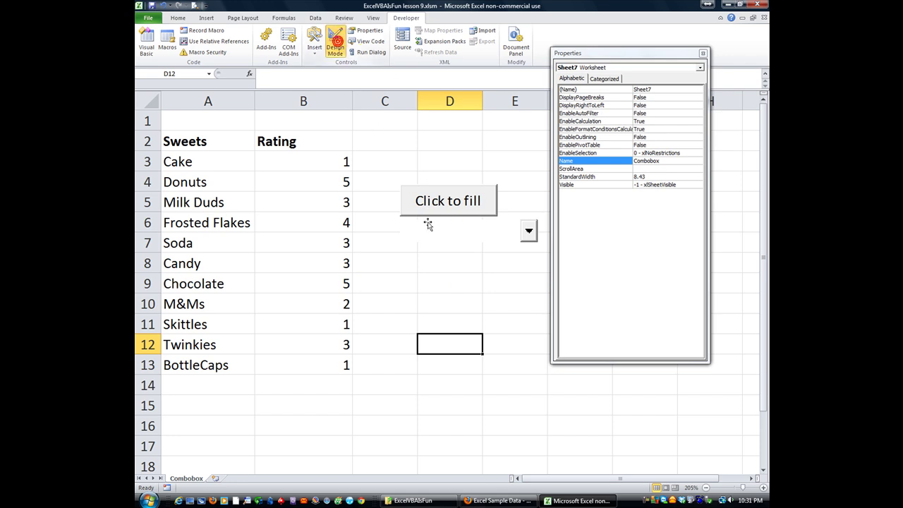
Select the combo box in design mode and examine its (Name) property.
left_click(459, 238)
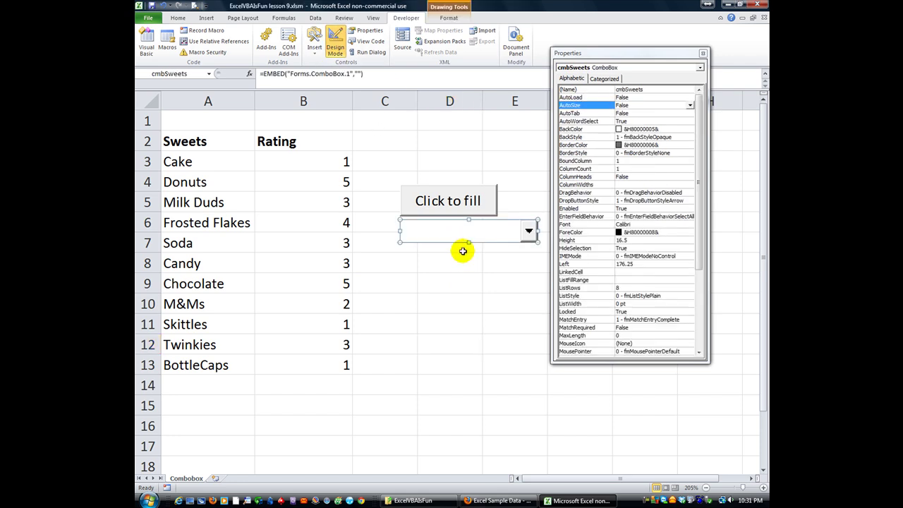
left_click(698, 117)
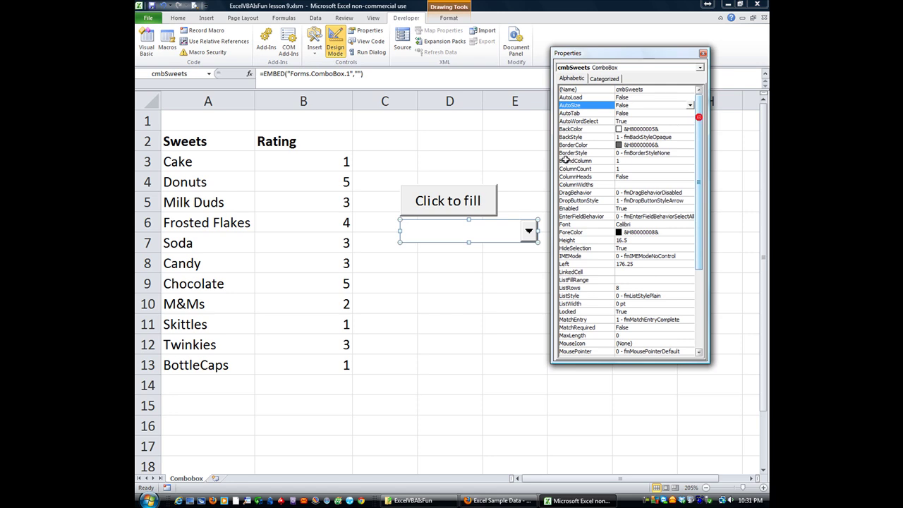
left_click(647, 90)
double_click(647, 89)
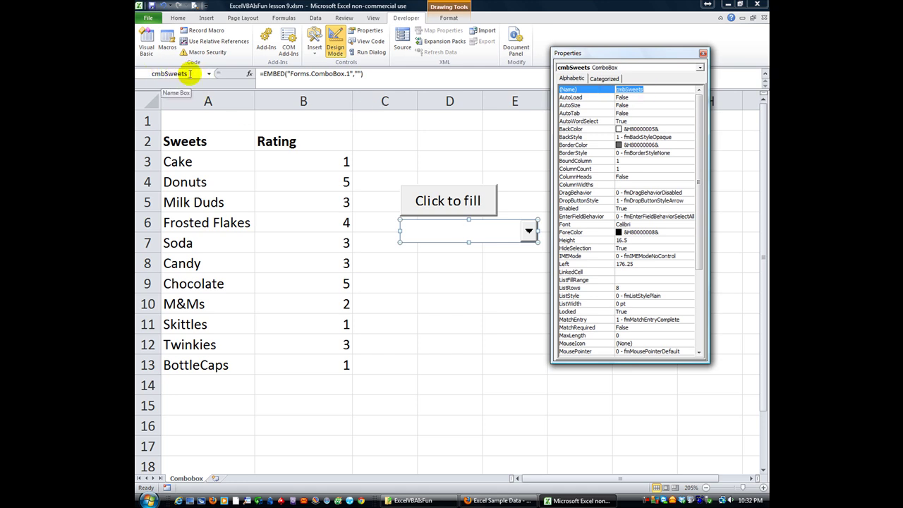
left_click(642, 90)
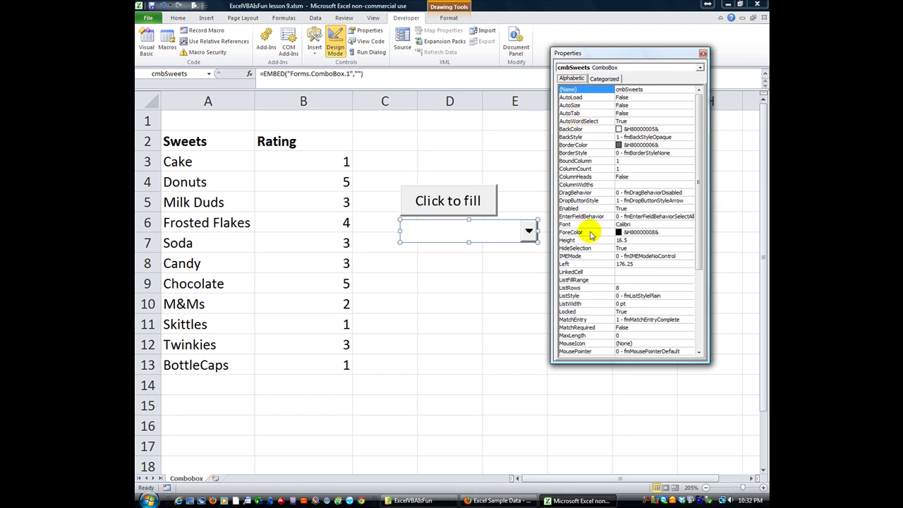
Review the combo box's properties grouped by category and return to the alphabetical listing.
left_click(604, 79)
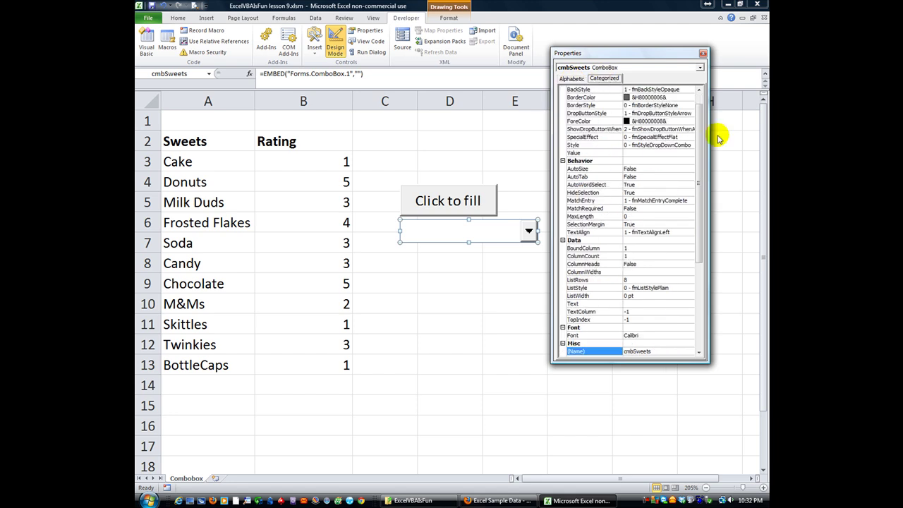
scroll(705, 133, "up", 1)
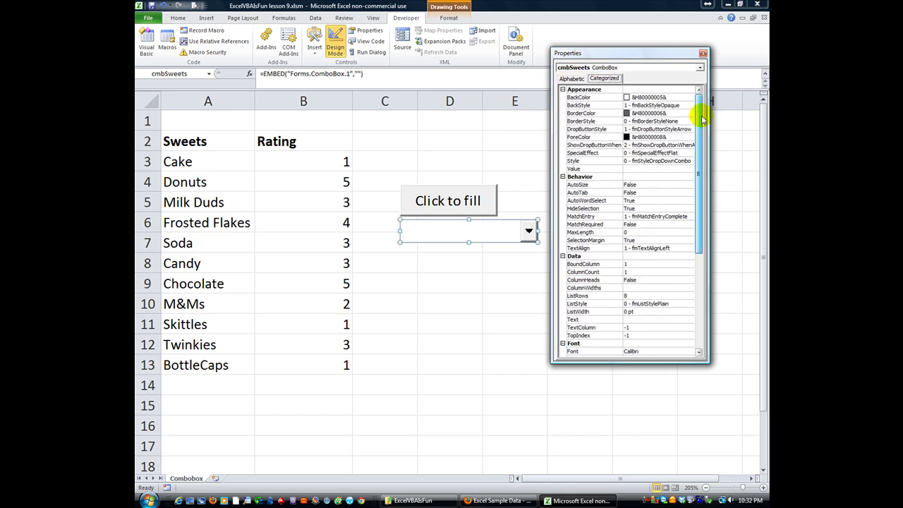
scroll(688, 169, "down", 4)
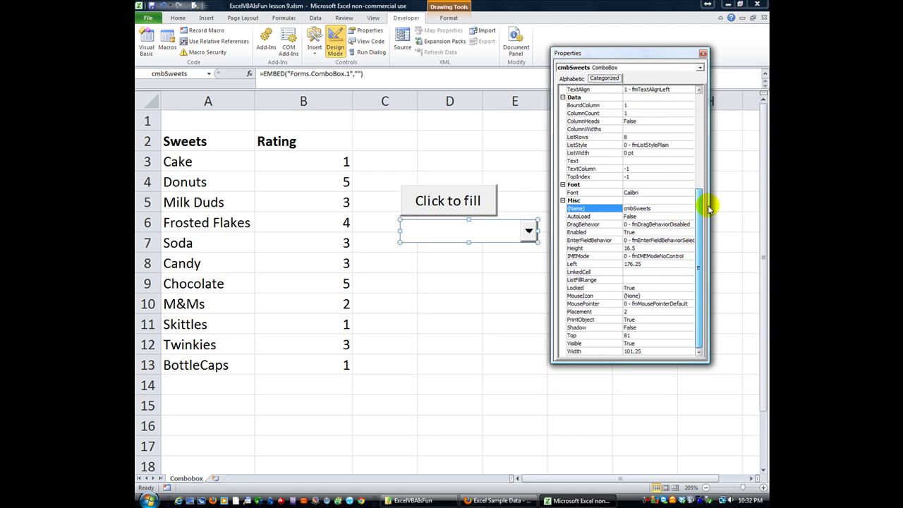
left_click_drag(709, 208, 705, 96)
left_click(572, 78)
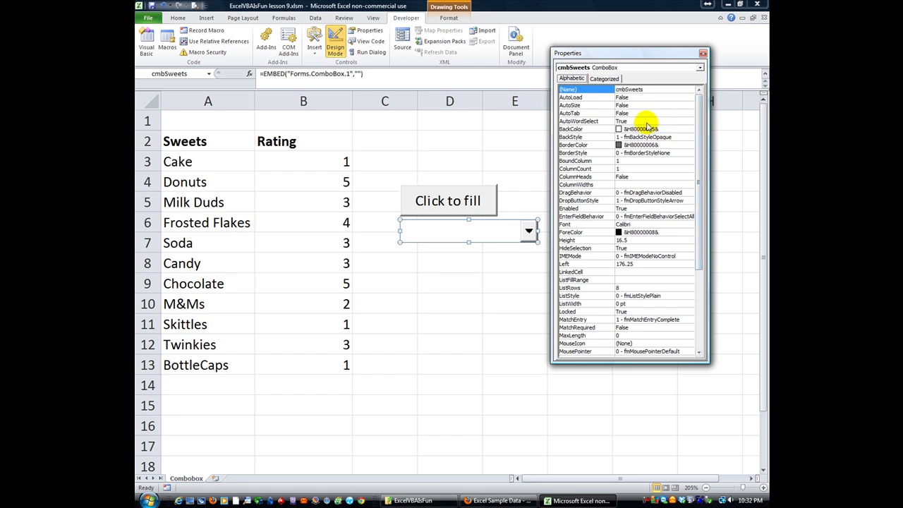
Look at the AutoWordSelect property, leave design mode and test the combo box's auto-completion by entering Candy.
left_click(643, 121)
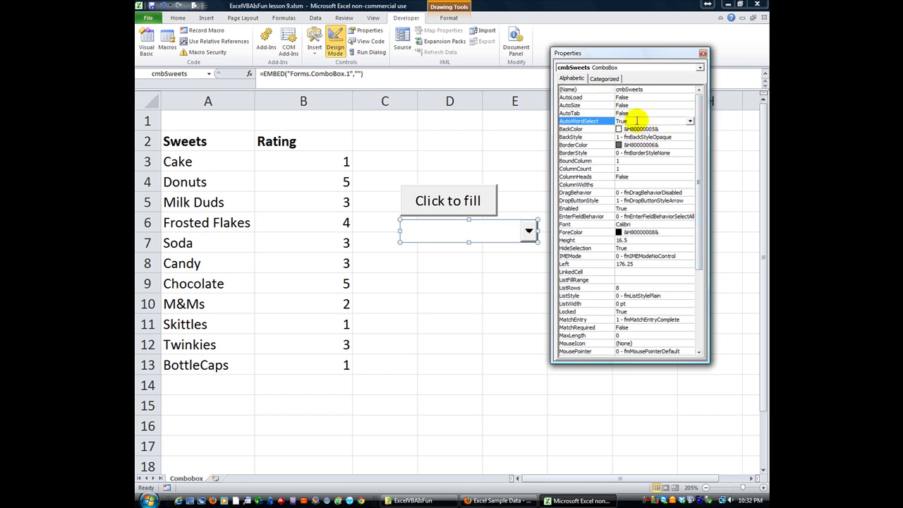
left_click(335, 47)
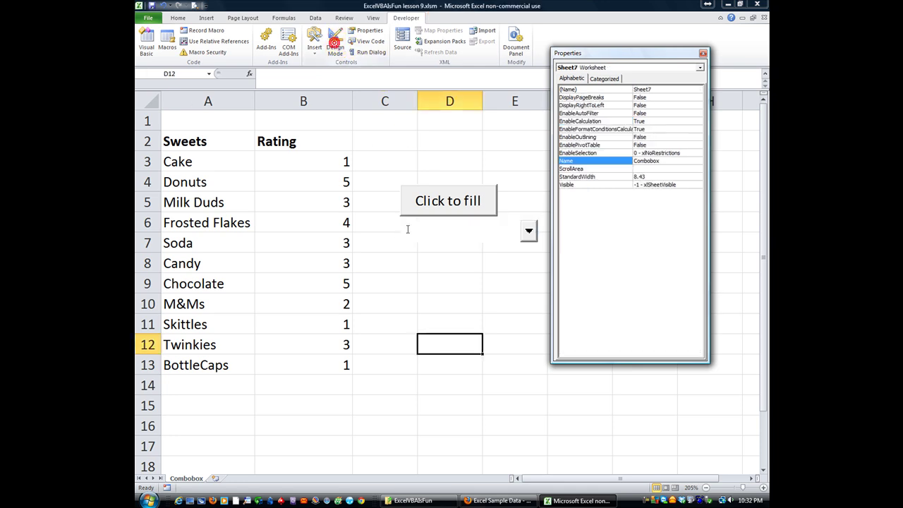
left_click(449, 232)
type("C")
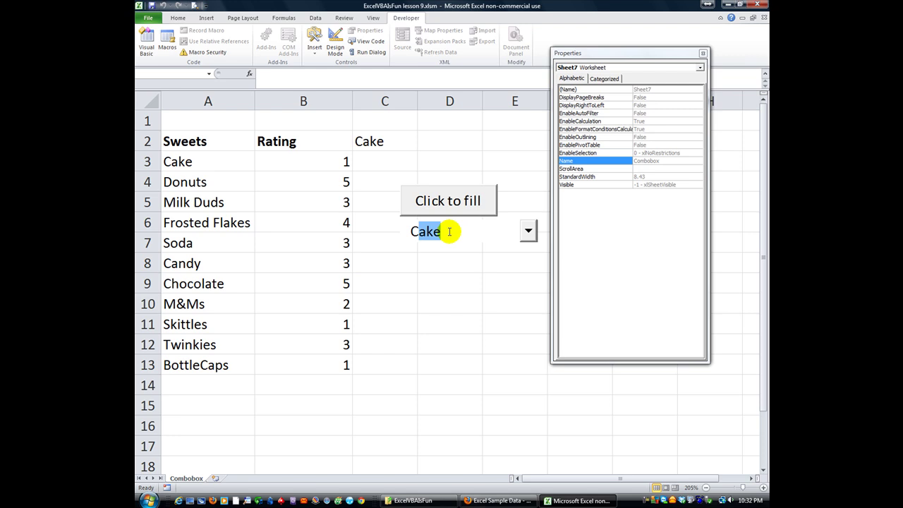
type("andy")
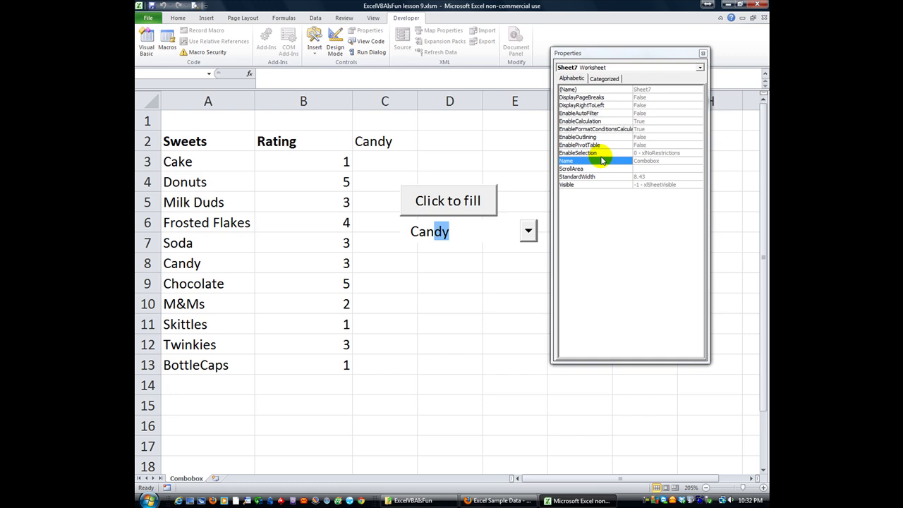
Return to design mode and set the combo box's BackColor to the Inactive Title Bar system colour.
left_click(334, 43)
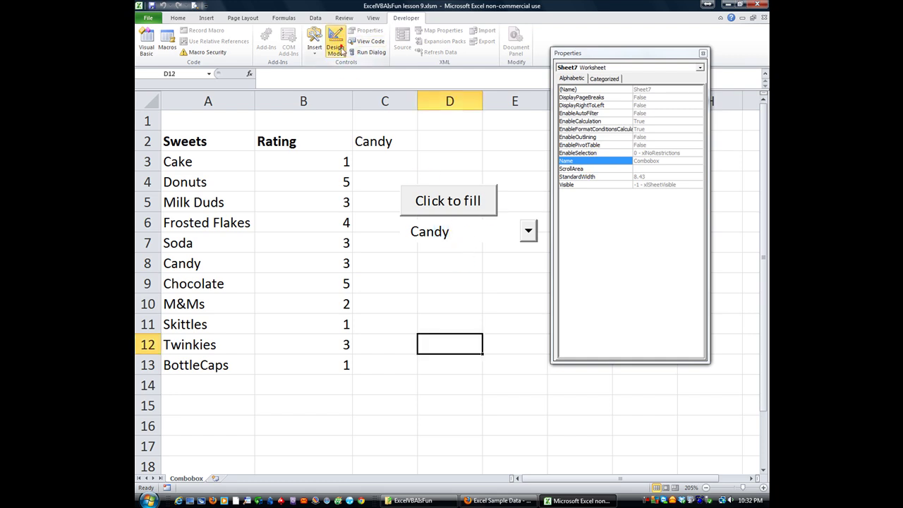
left_click(449, 231)
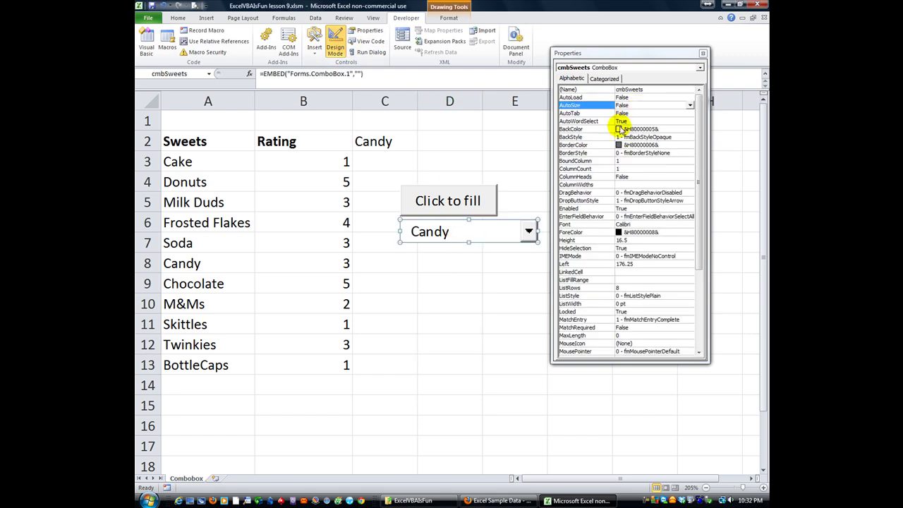
left_click(659, 129)
left_click(690, 129)
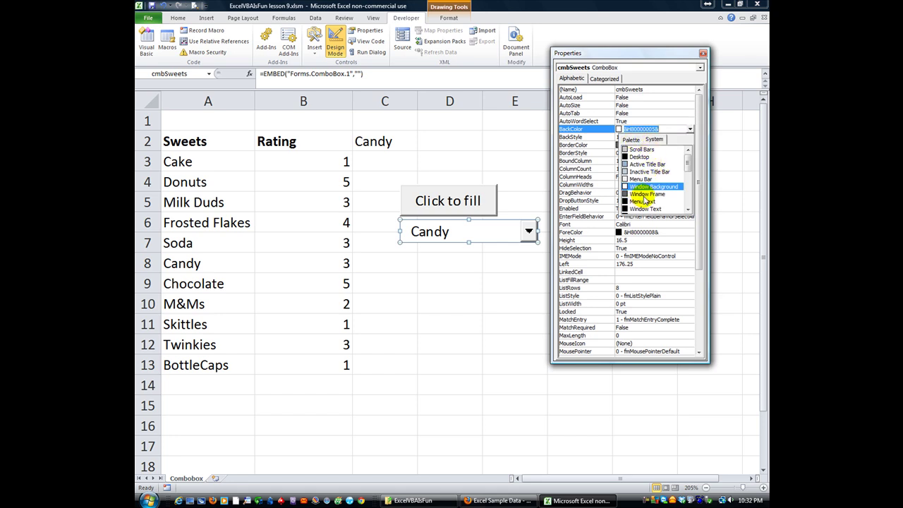
left_click(648, 171)
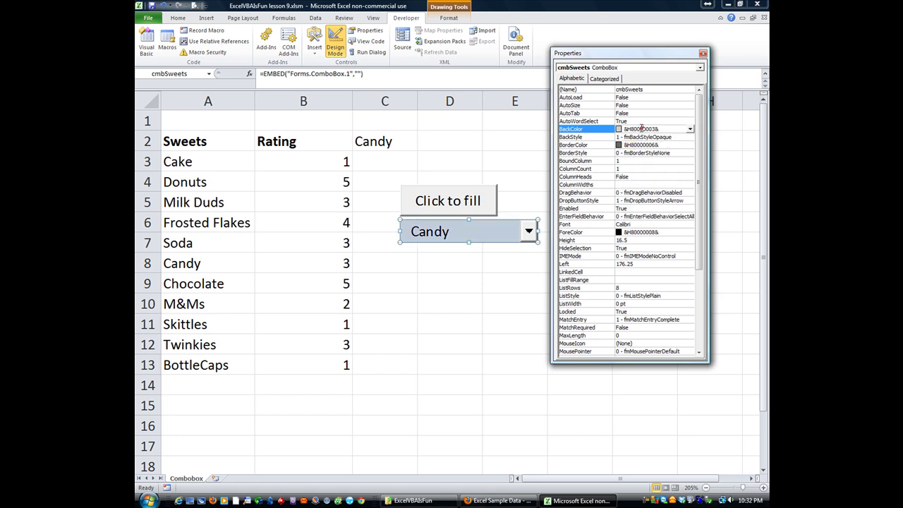
Change the combo box's BackColor to the bright green palette colour &H0000FF00&.
left_click(689, 129)
left_click(631, 139)
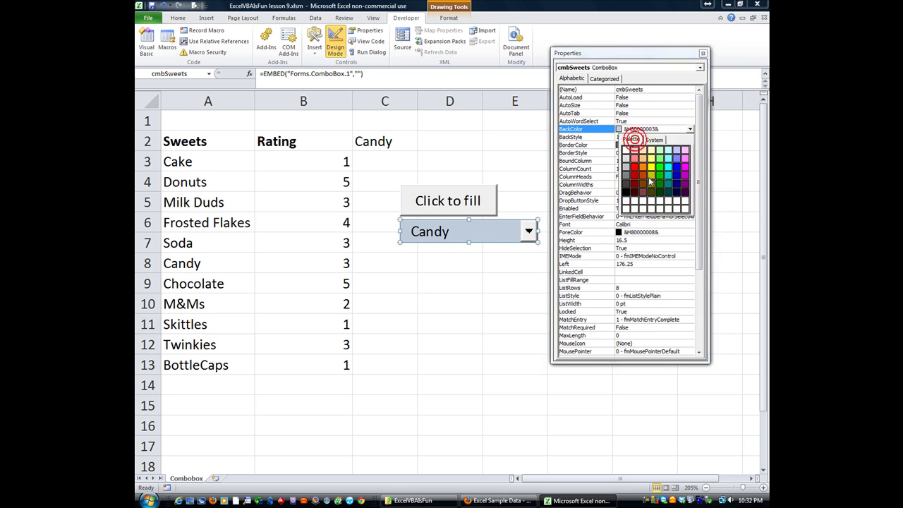
left_click(661, 166)
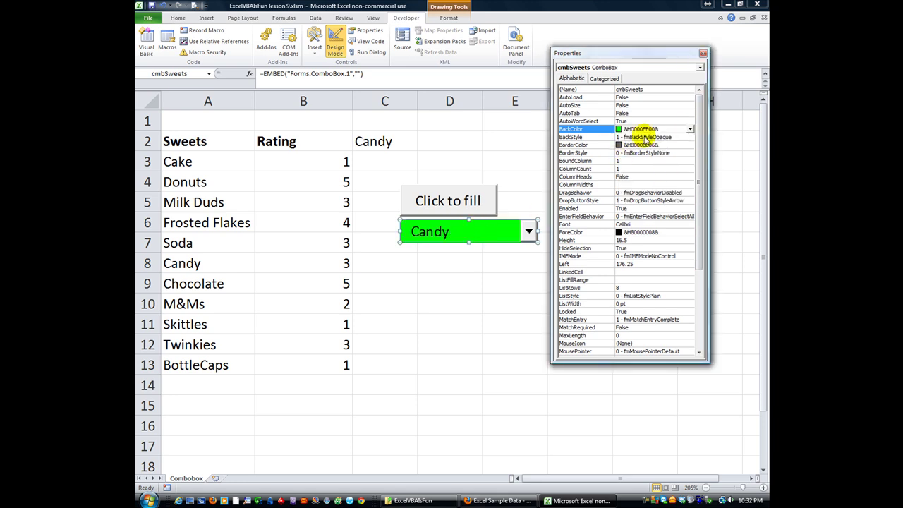
Look at the BorderColor choices and set the combo box's ForeColor to the Active Title Bar system colour, &H80000002&.
left_click(651, 145)
left_click(688, 145)
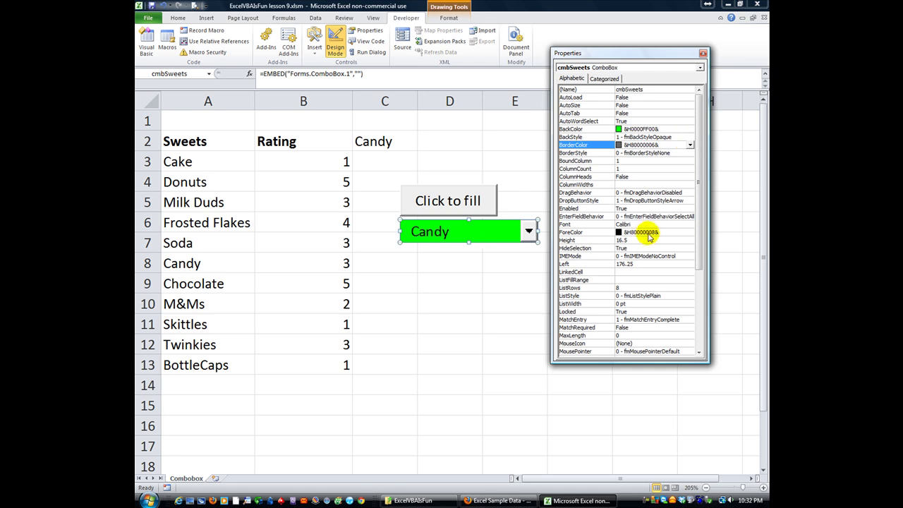
left_click(651, 233)
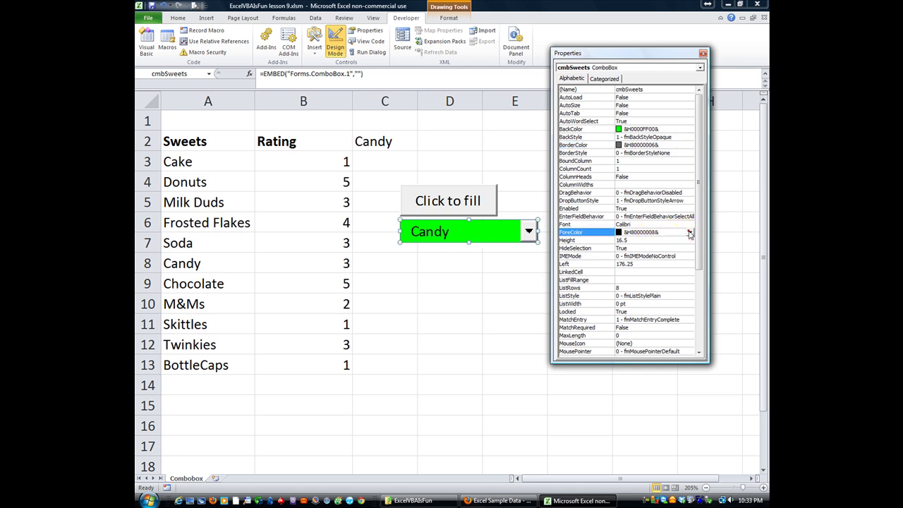
left_click(690, 233)
left_click(642, 267)
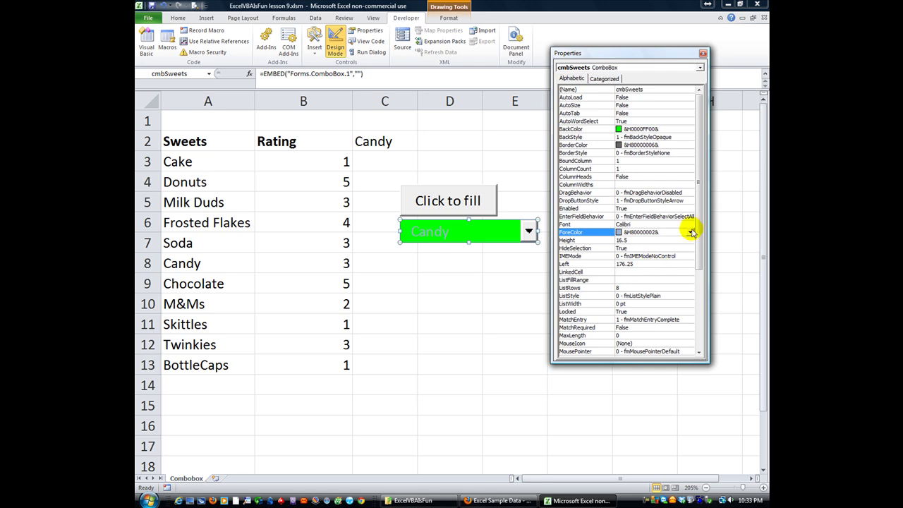
Change the combo box's ForeColor to the red palette colour &H000000FF&.
left_click(689, 233)
left_click(637, 243)
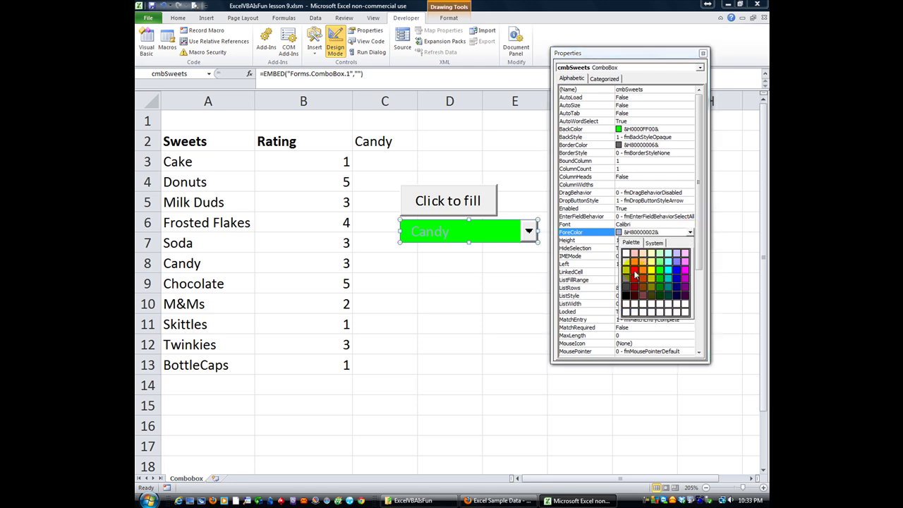
left_click(635, 274)
left_click(653, 242)
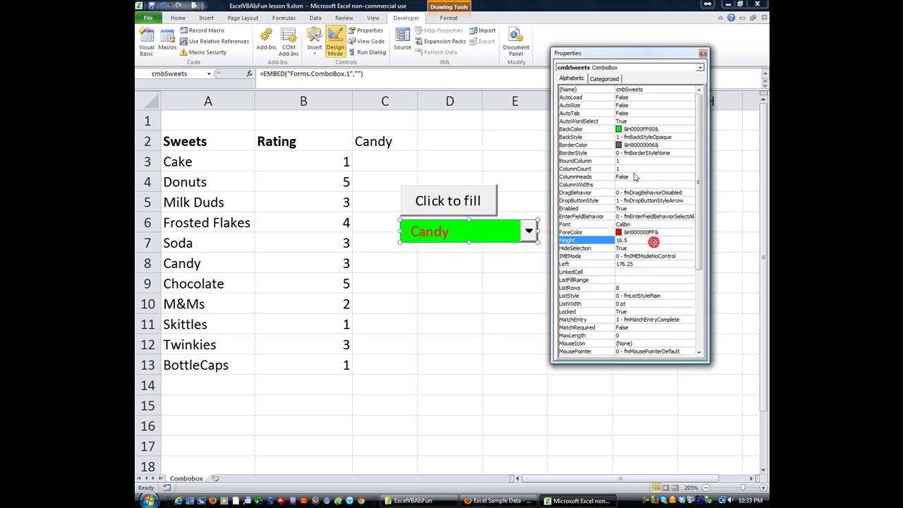
Set the combo box's ColumnCount to 2 and deselect the control.
left_click(638, 179)
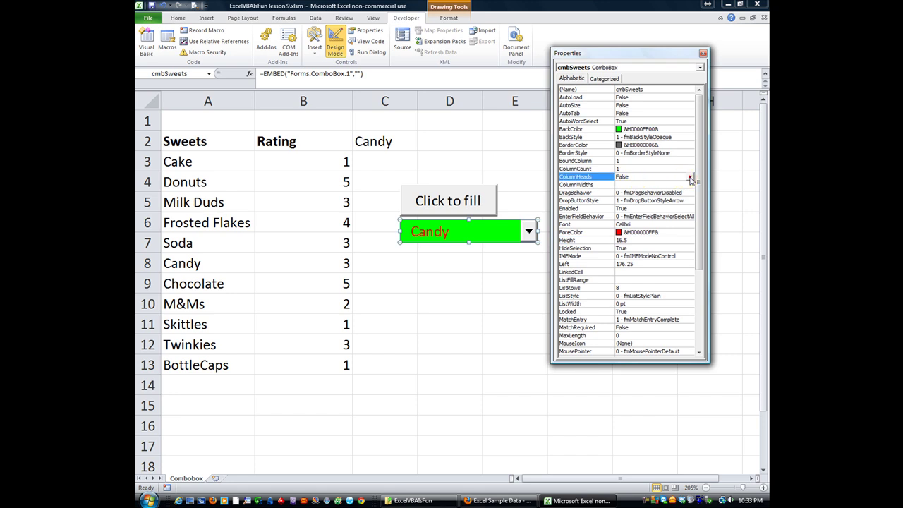
left_click(632, 168)
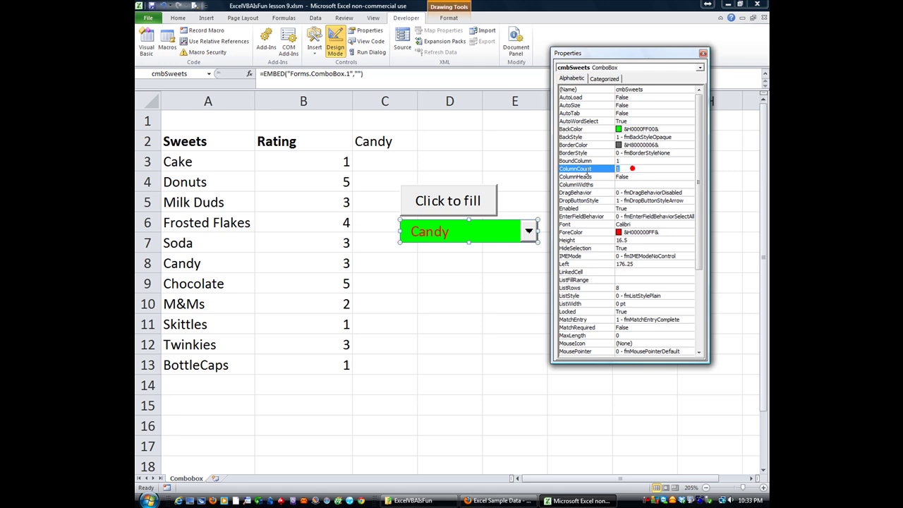
left_click(588, 174)
double_click(617, 169)
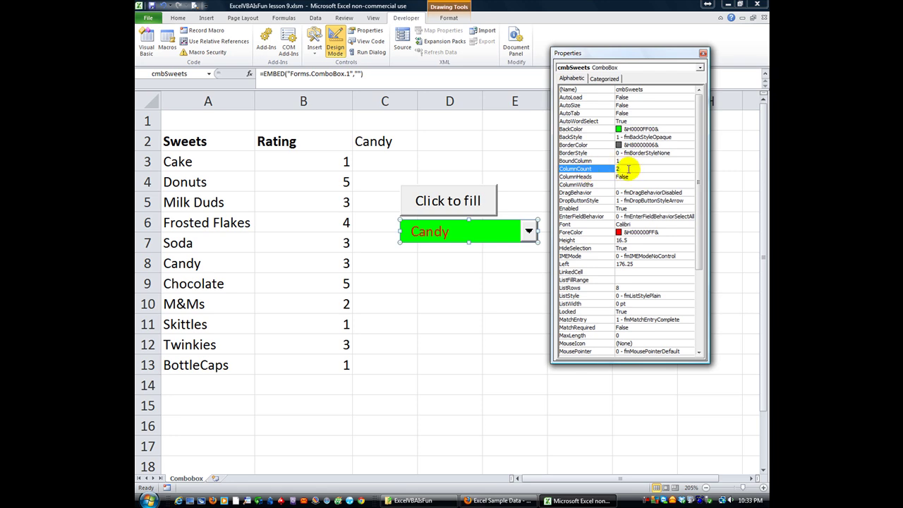
left_click(504, 275)
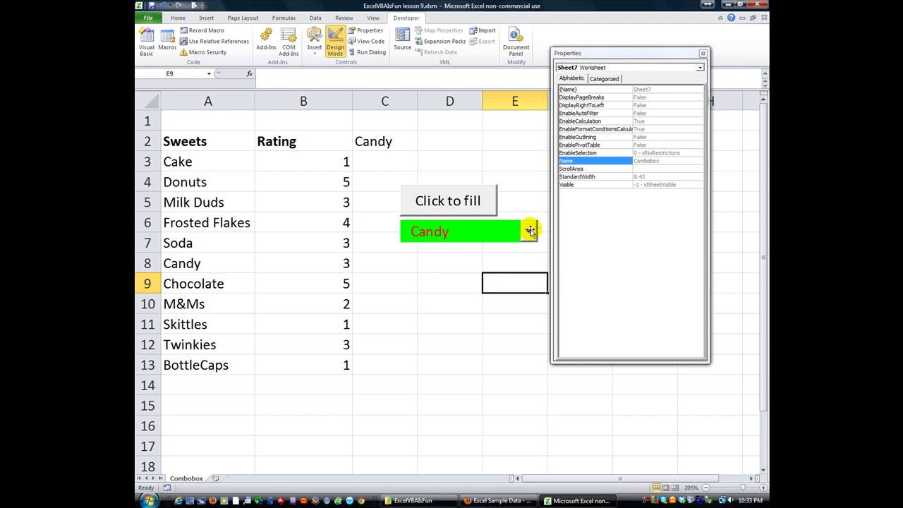
Leave design mode and inspect the combo box's drop-down list for the second column.
left_click(335, 44)
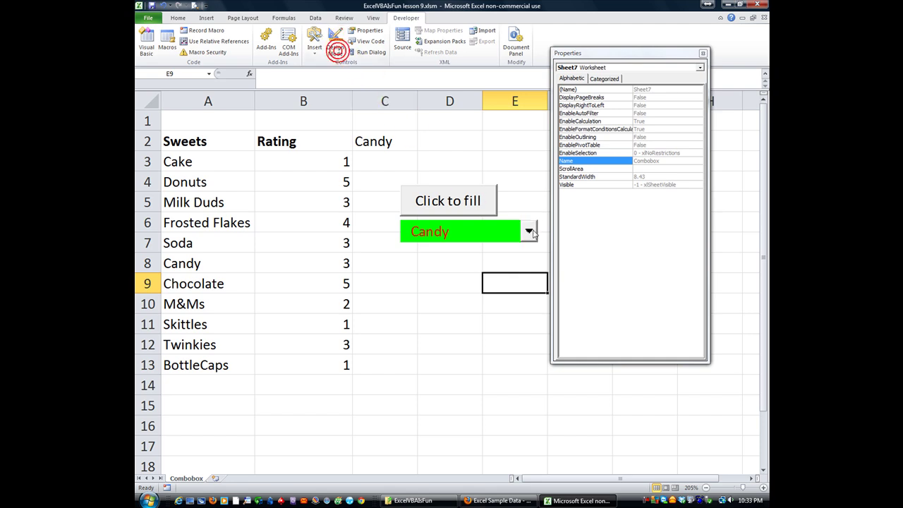
left_click(529, 232)
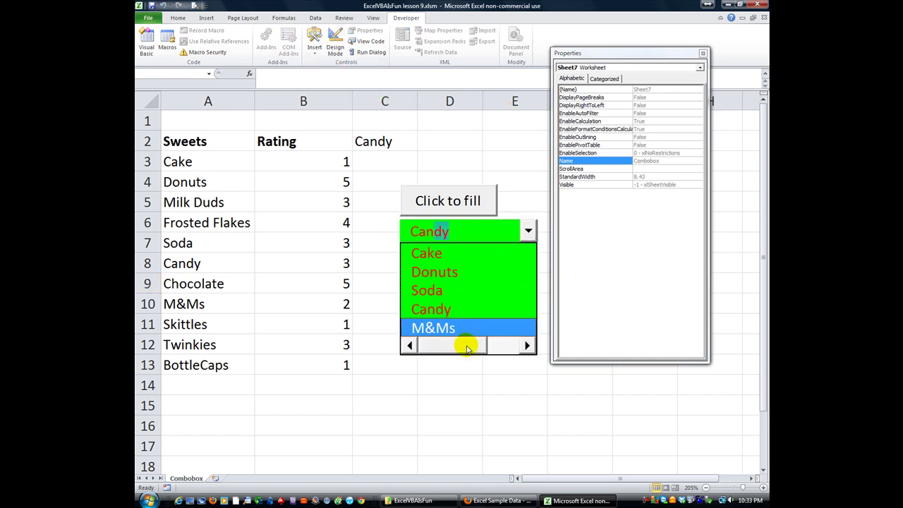
left_click_drag(465, 346, 433, 349)
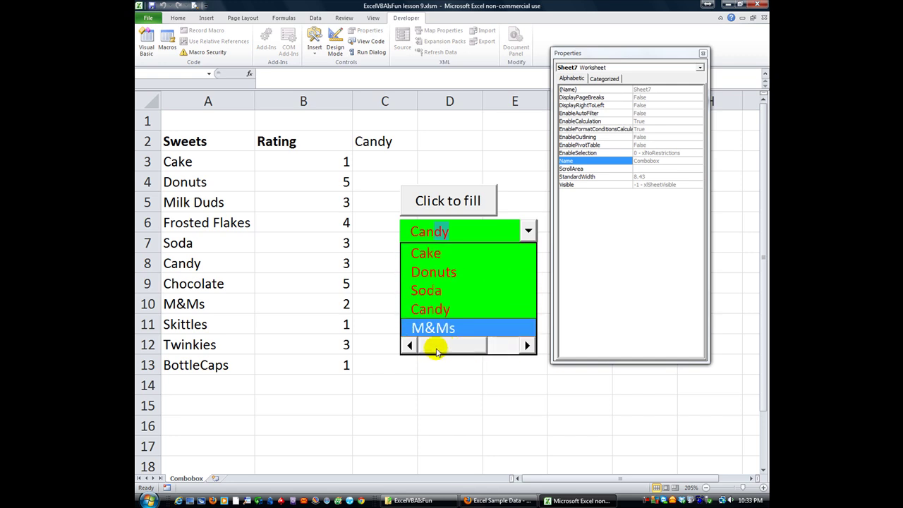
left_click(447, 380)
left_click(459, 281)
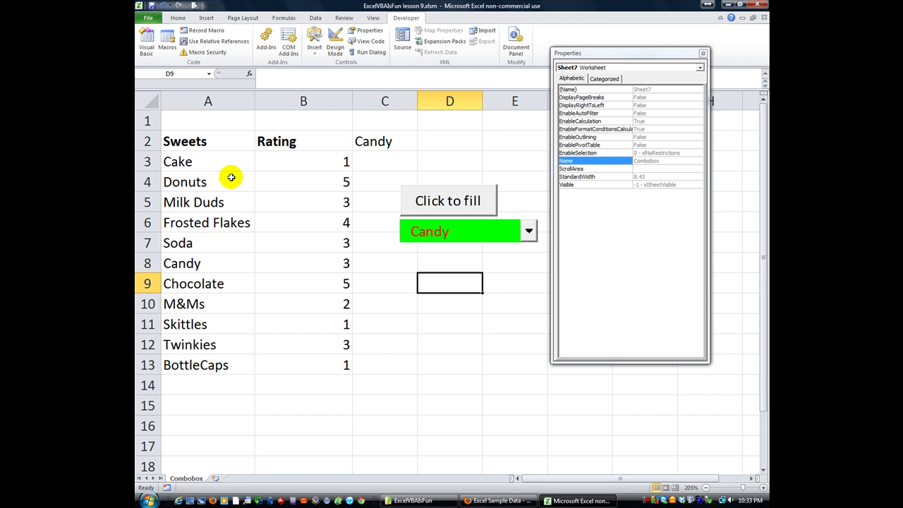
Highlight the Sweets and Rating columns in A2:B13 and deselect them again.
left_click(214, 144)
left_click_drag(214, 143, 300, 361)
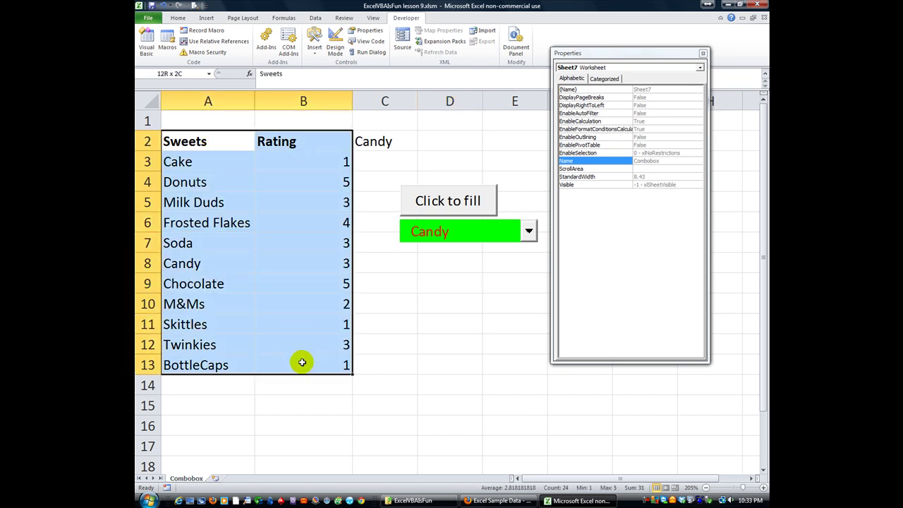
left_click(412, 327)
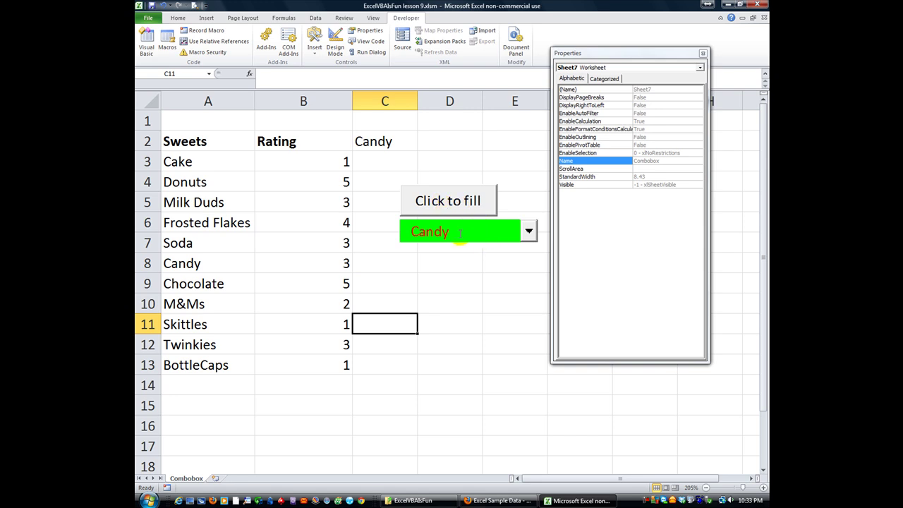
Test the combo box's list entries, setting it to Donuts and then to Cake.
left_click(529, 235)
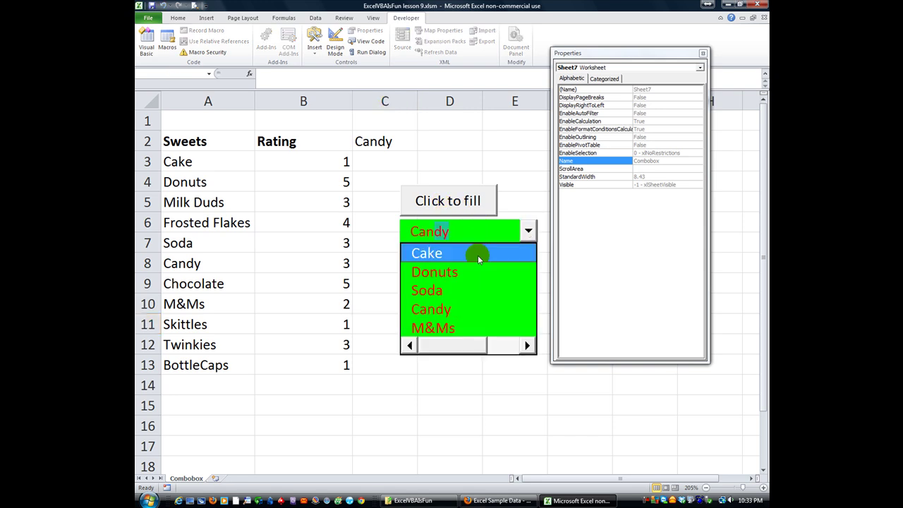
left_click(455, 309)
left_click(529, 240)
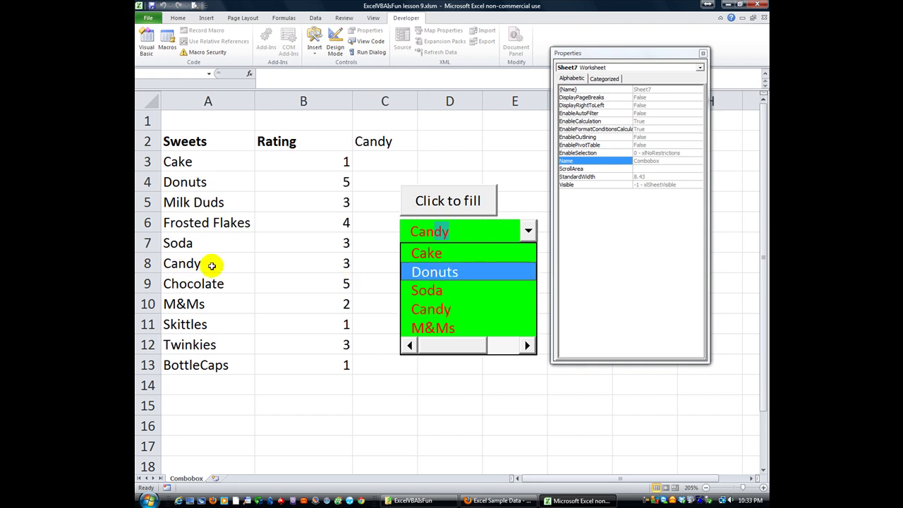
left_click(445, 271)
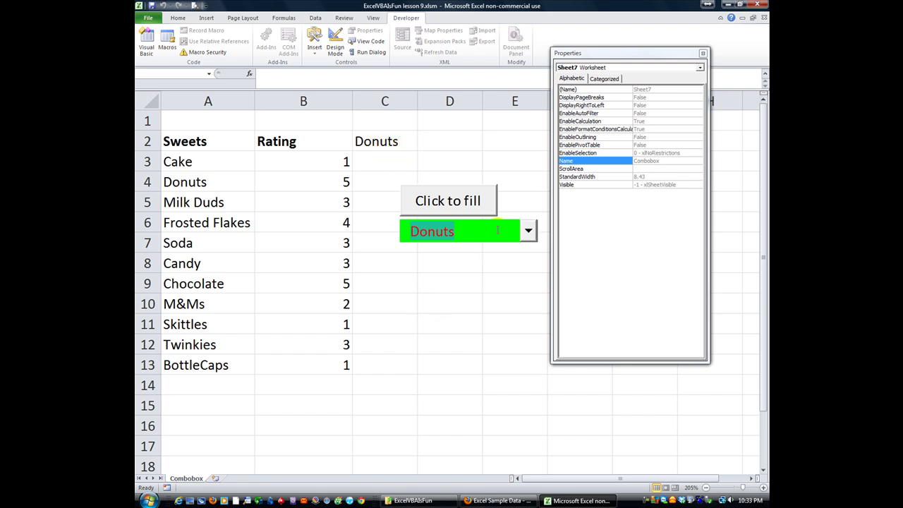
left_click(444, 315)
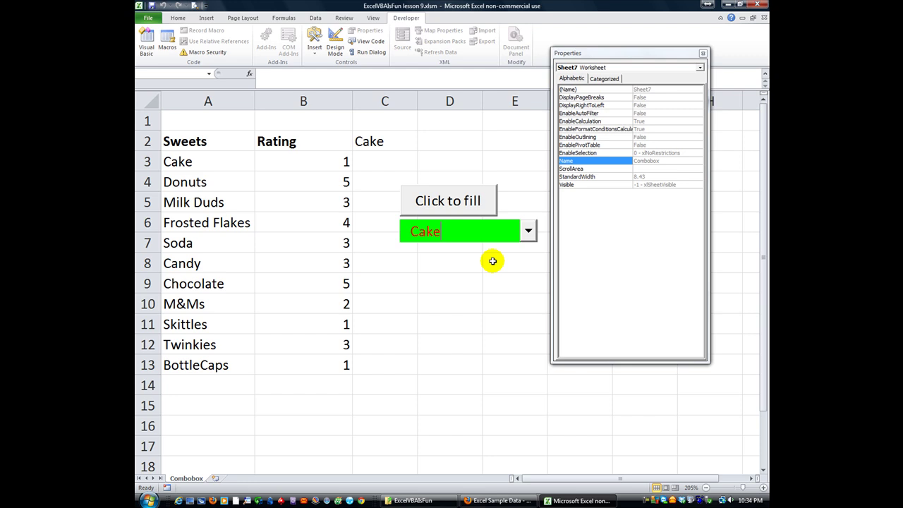
Test the combo box with unlisted text such as eeef, and clear its entry.
left_click(456, 235)
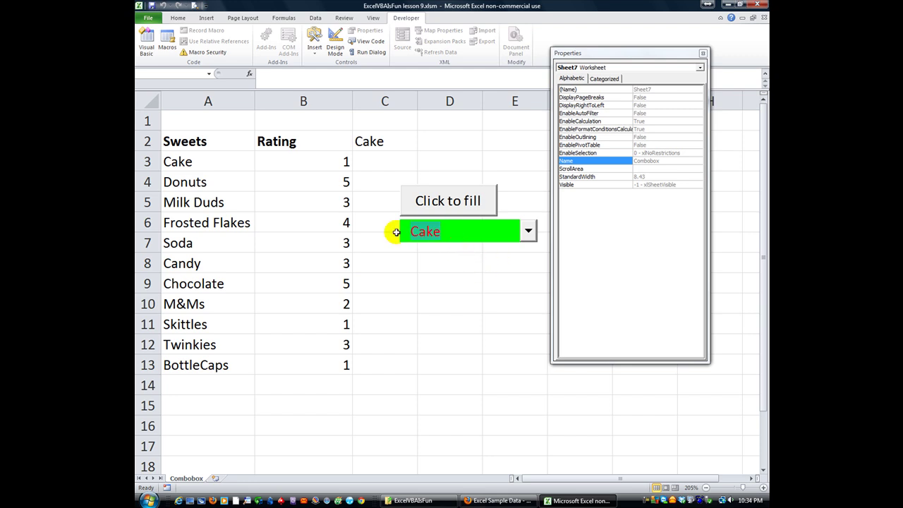
type("s")
key("BackSpace")
key("BackSpace")
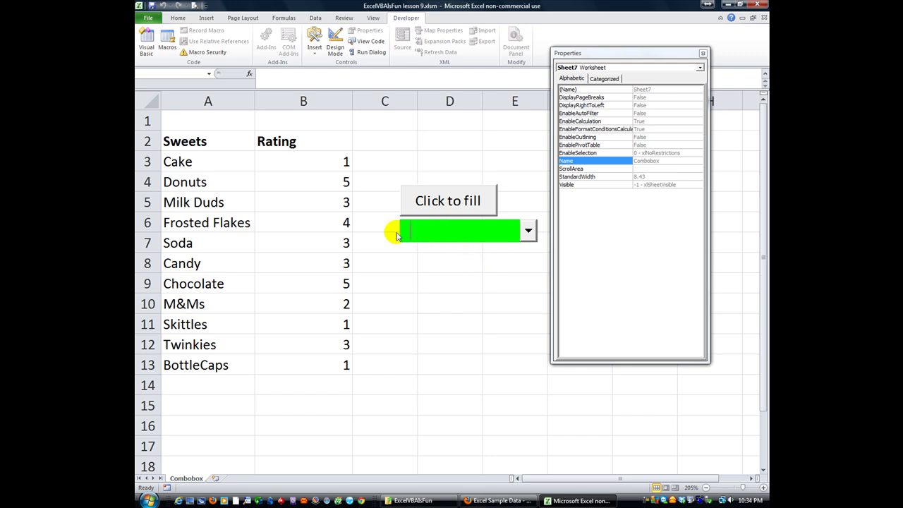
type("d")
key("BackSpace")
key("BackSpace")
type("eeeffesdf")
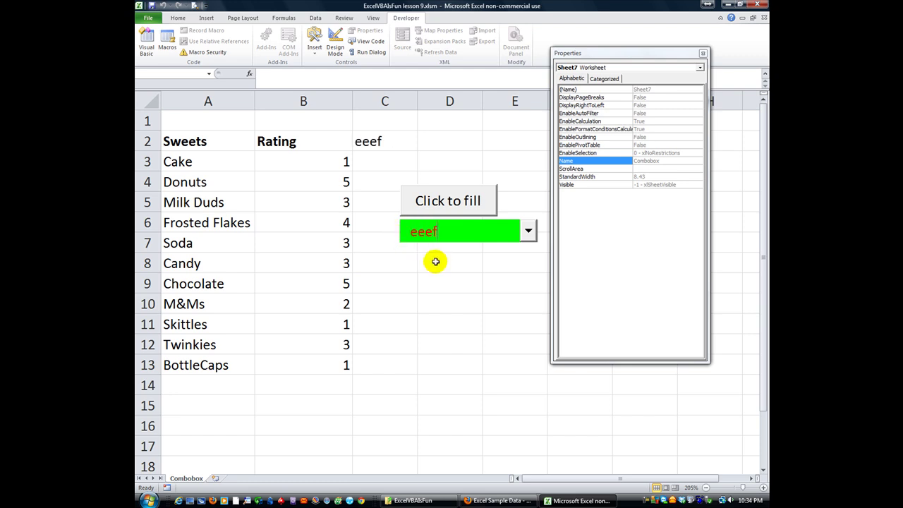
double_click(493, 232)
key("BackSpace")
left_click(441, 274)
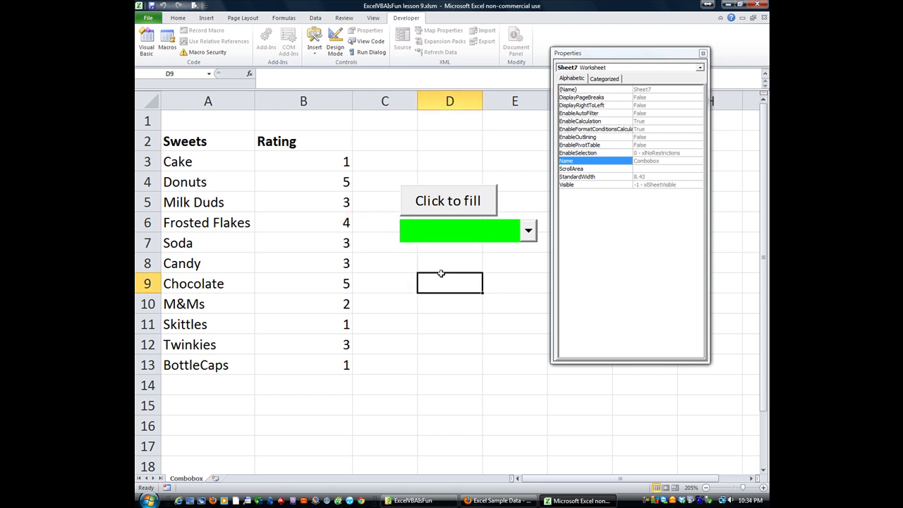
Select the green combo box in design mode and bring up its properties.
left_click(474, 233)
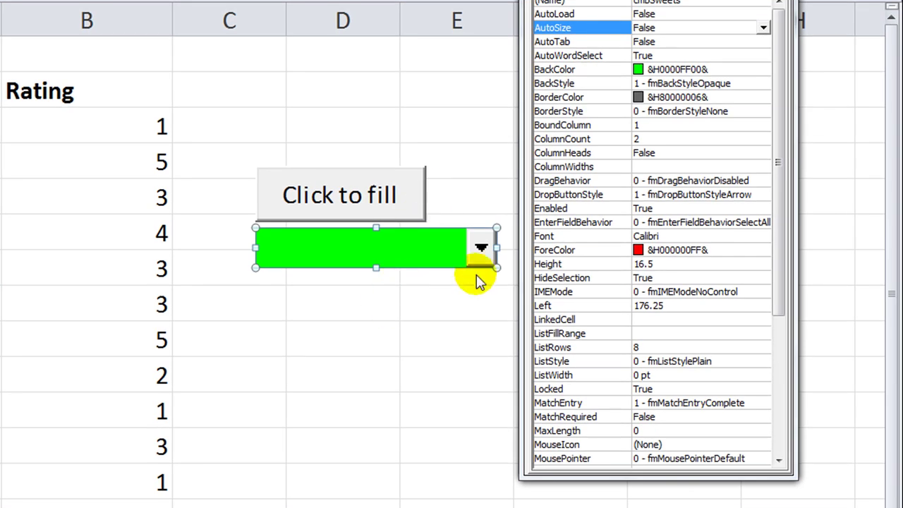
right_click(375, 272)
right_click(356, 249)
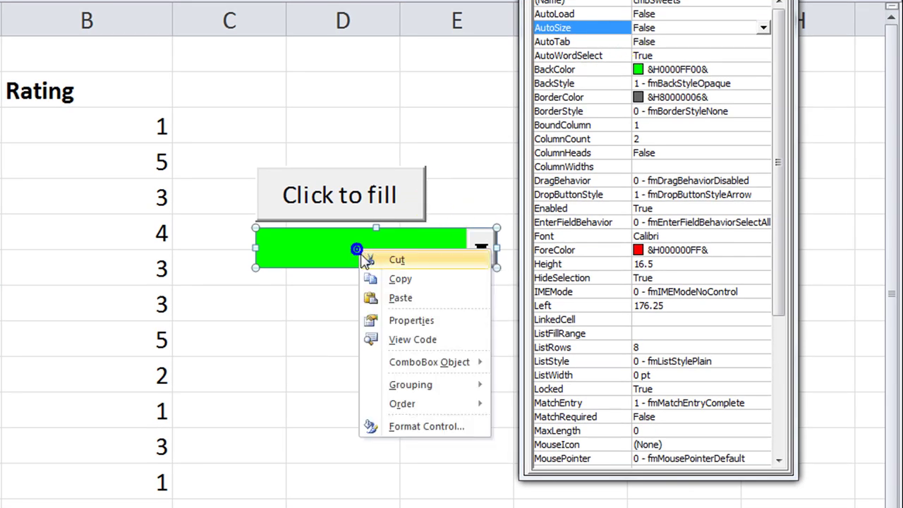
left_click(398, 322)
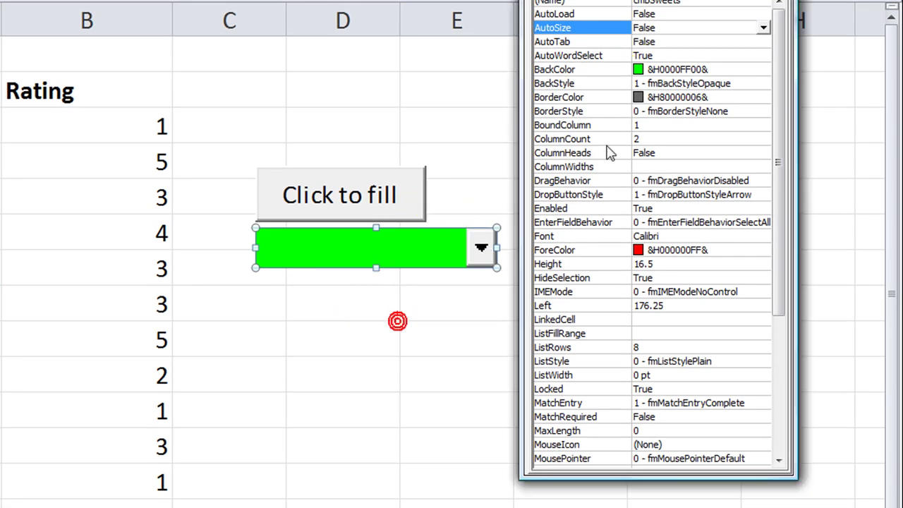
left_click(779, 112)
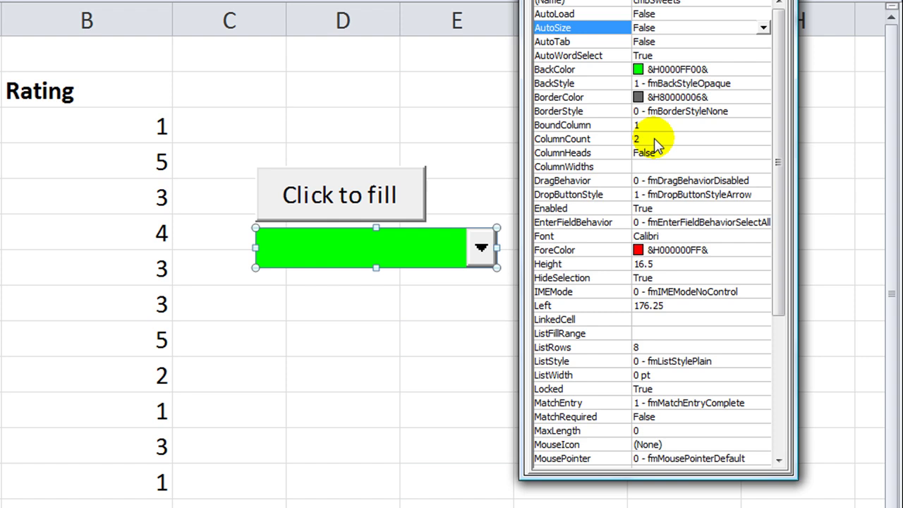
Try a ColumnWidths value of 50 for the combo box, and look at its DragBehavior and Font properties.
left_click(656, 140)
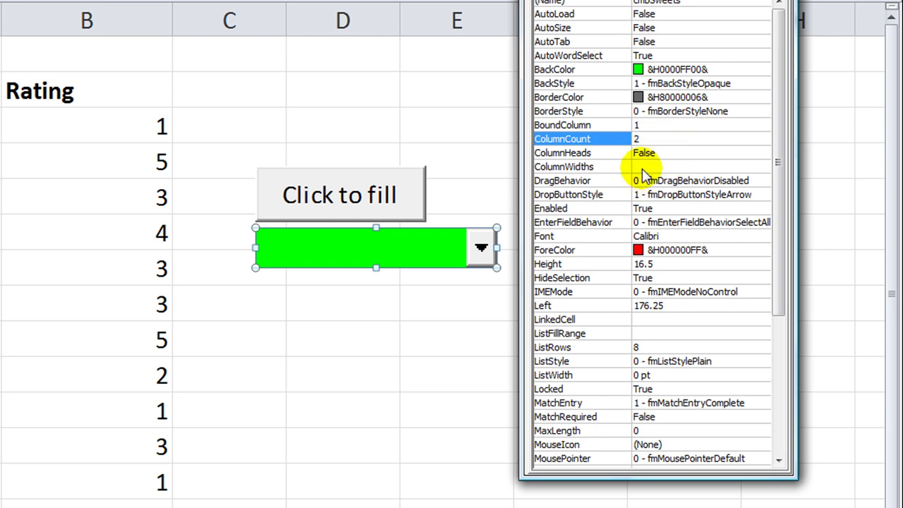
left_click(642, 167)
left_click(642, 165)
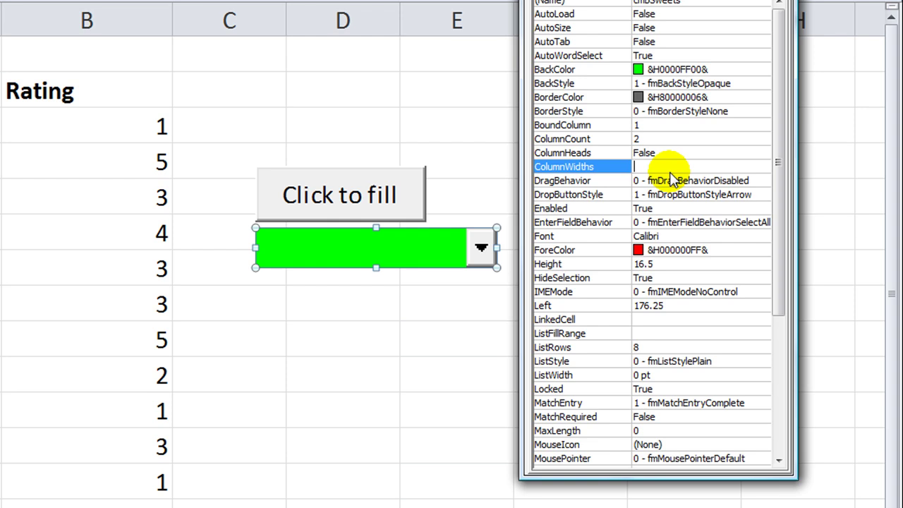
type("50")
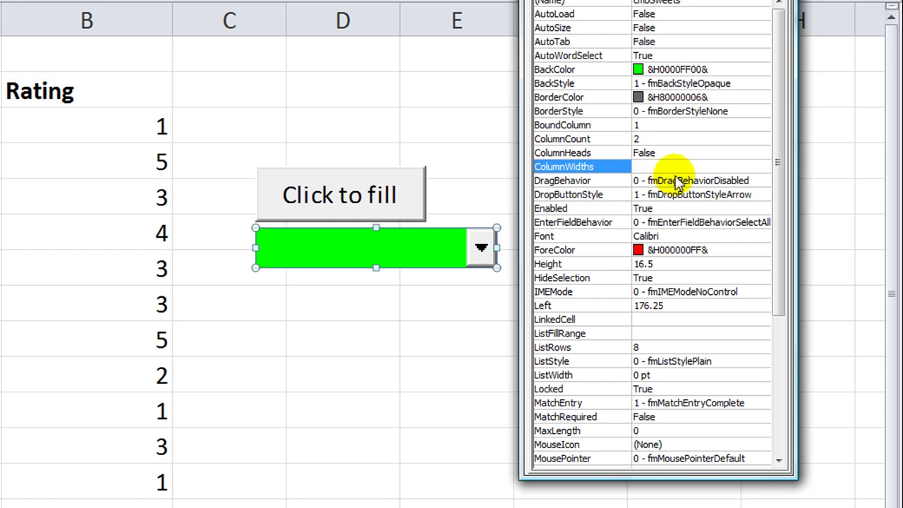
left_click(674, 181)
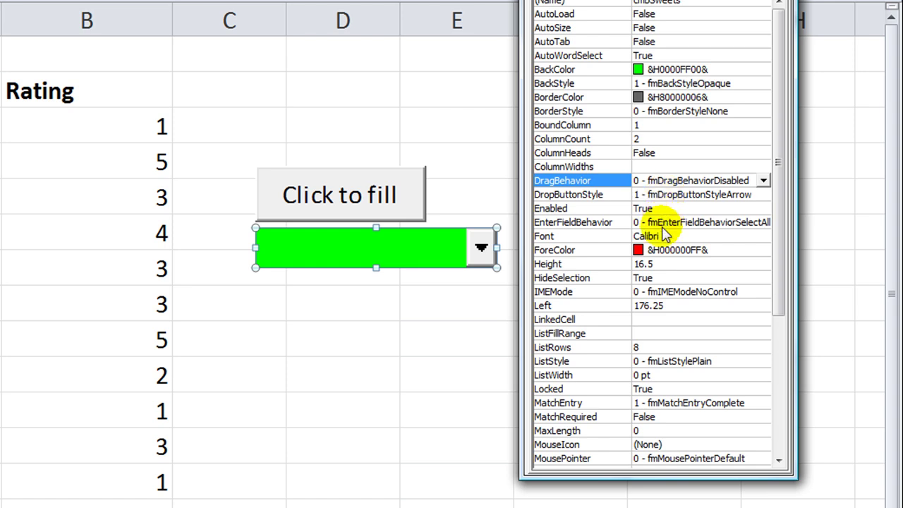
left_click(661, 238)
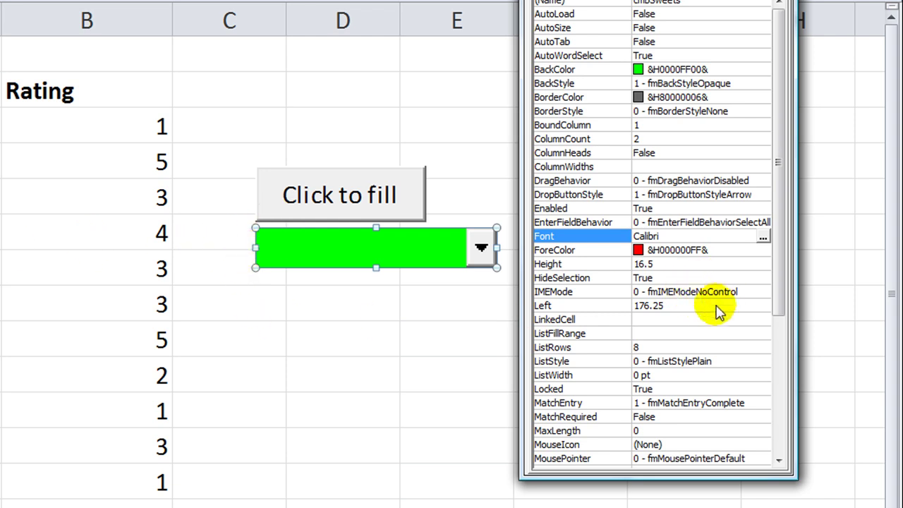
Change the combo box's ListStyle from plain to the option-button style.
left_click_drag(778, 281, 772, 314)
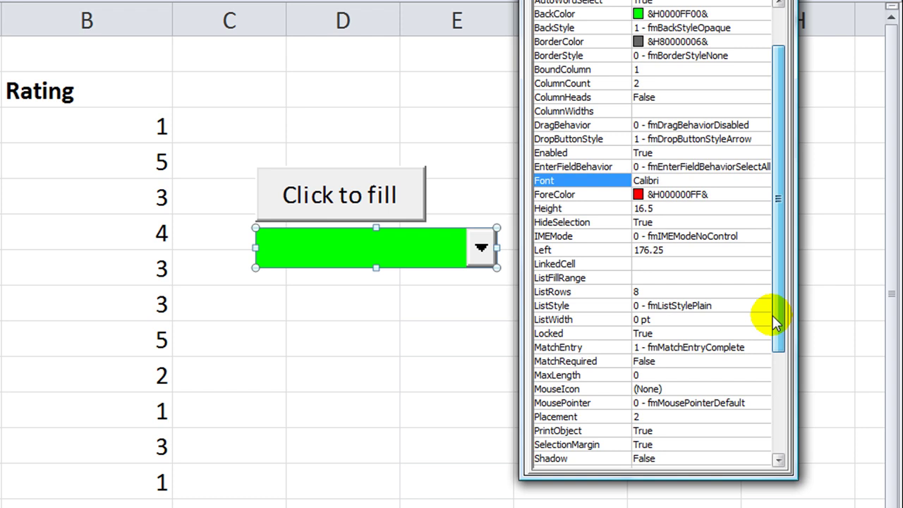
left_click(729, 310)
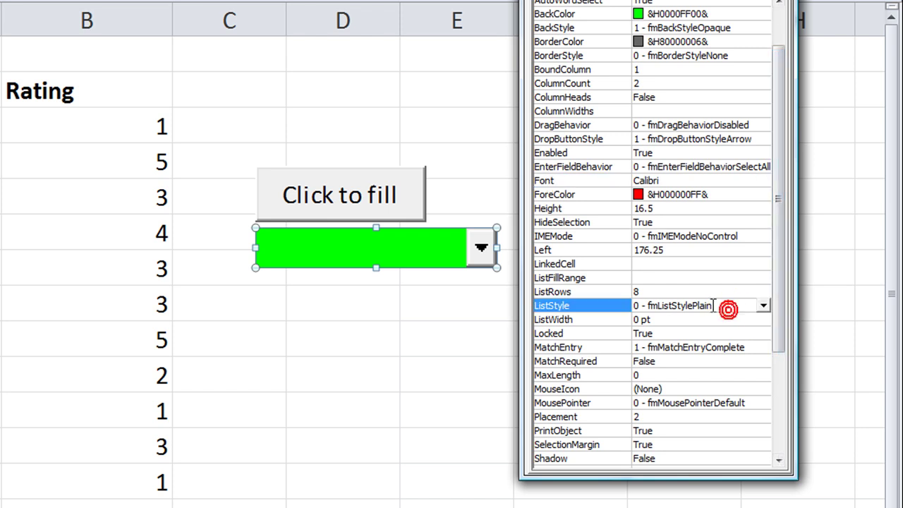
left_click(763, 306)
left_click(733, 331)
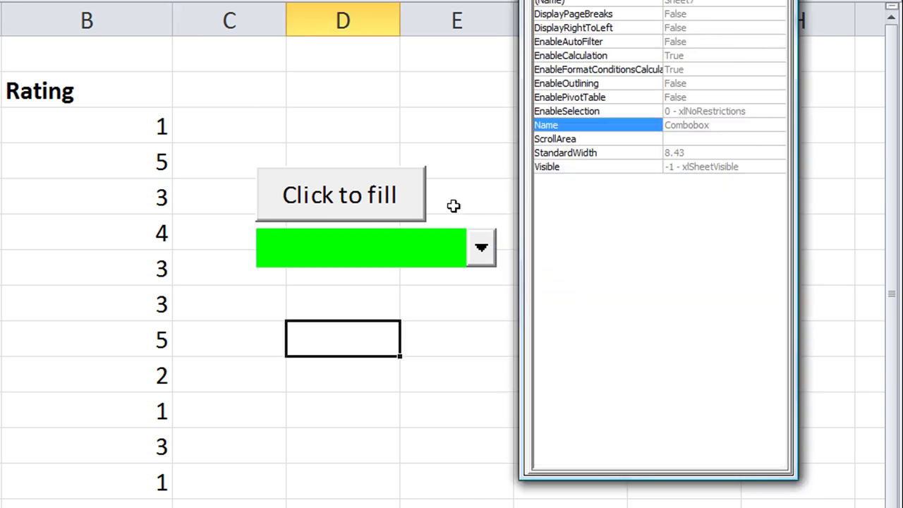
Test the combo box's option-button list by choosing Donuts and then Soda, and show the list again.
left_click(483, 248)
left_click(319, 324)
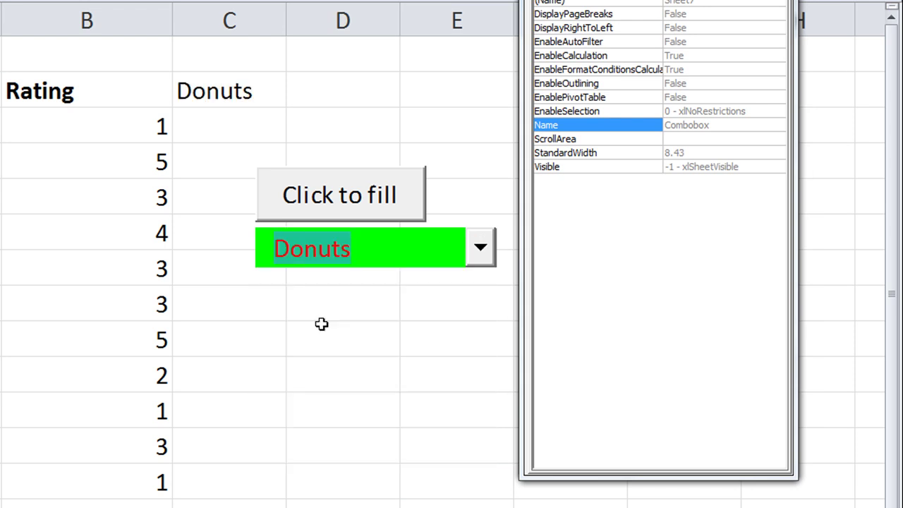
left_click(481, 248)
left_click(383, 358)
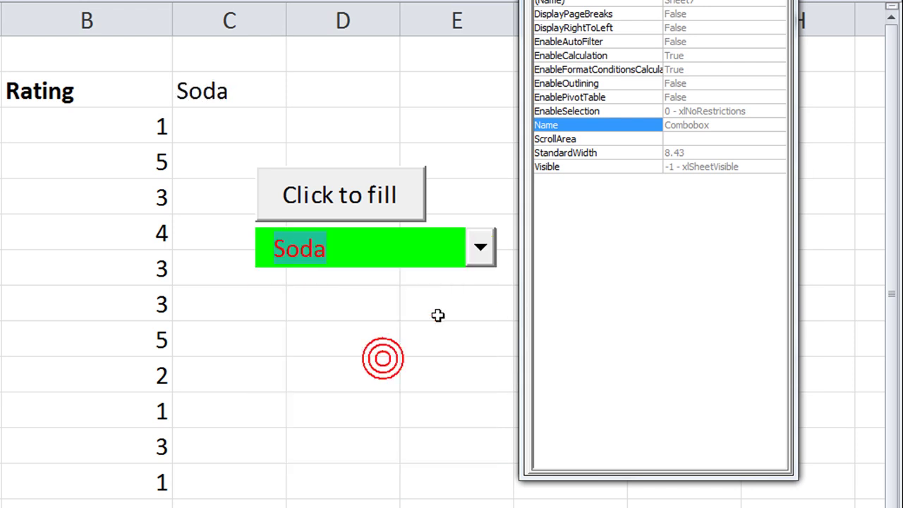
left_click(480, 248)
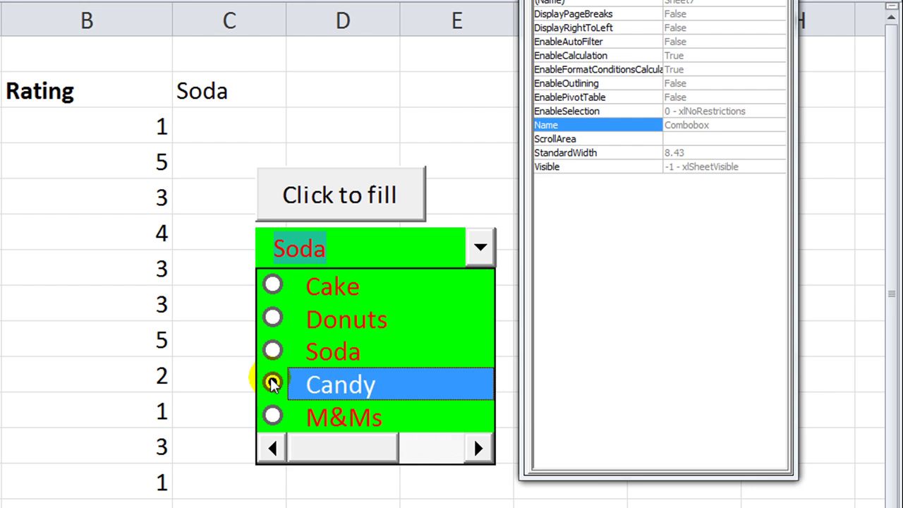
Close the combo box's list on Soda and set its ListStyle back to 0 - fmListStylePlain in design mode.
left_click(273, 348)
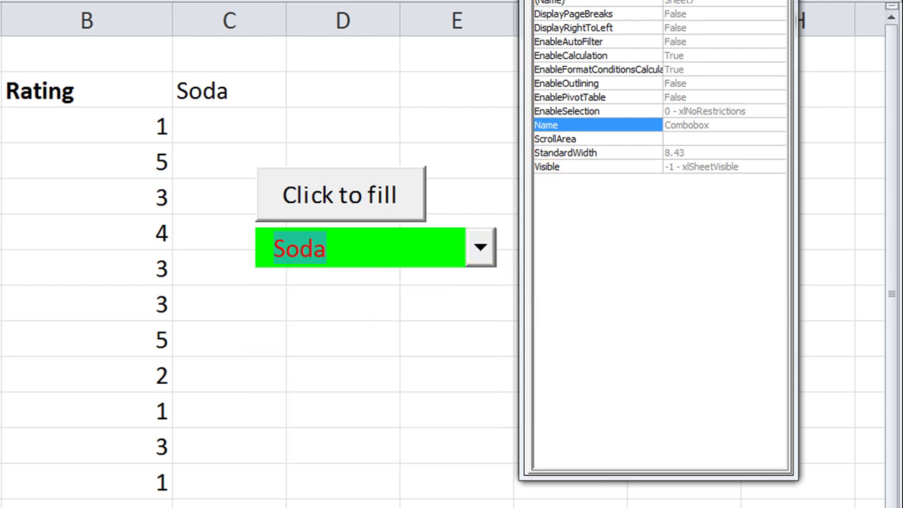
left_click(349, 235)
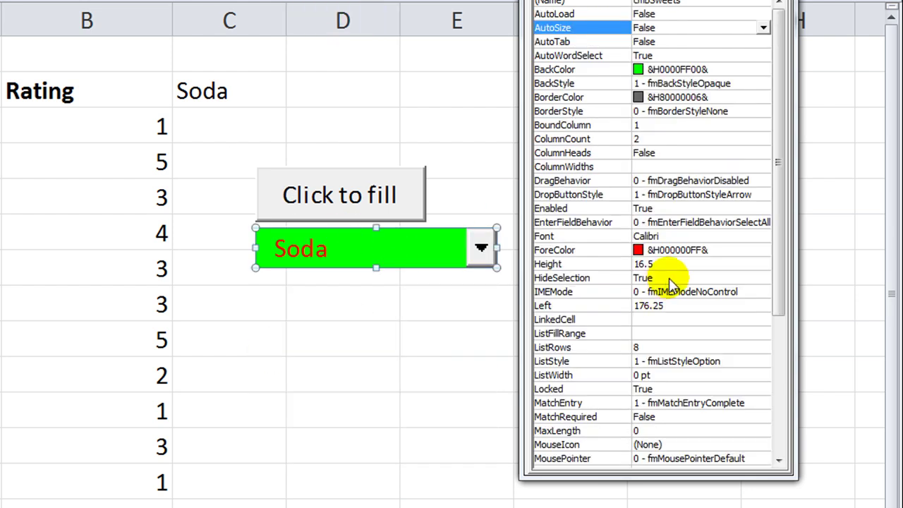
left_click(730, 361)
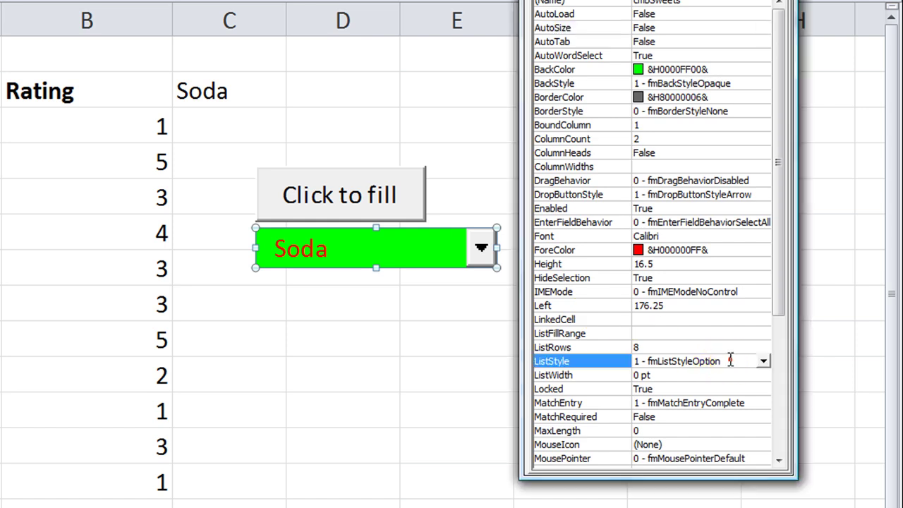
left_click(677, 376)
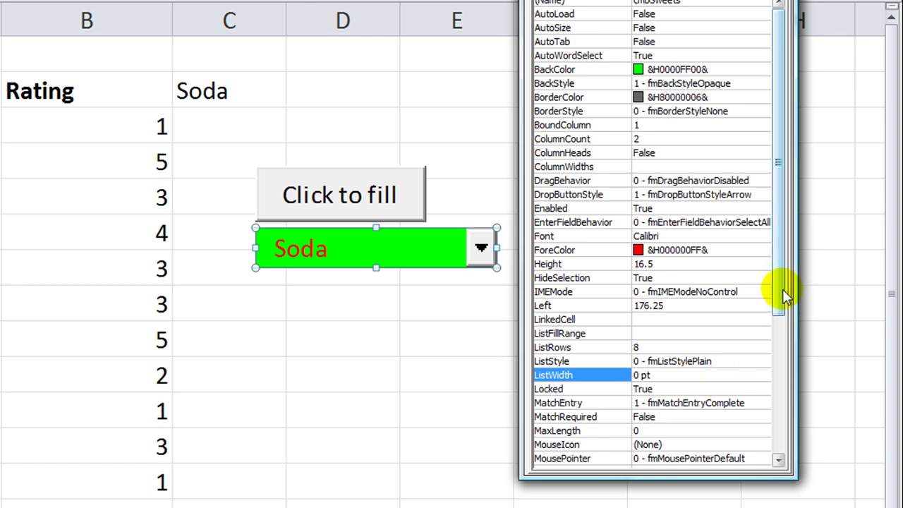
Examine the options of the combo box's Style property, keeping 0 - fmStyleDropDownCombo.
left_click_drag(783, 289, 777, 423)
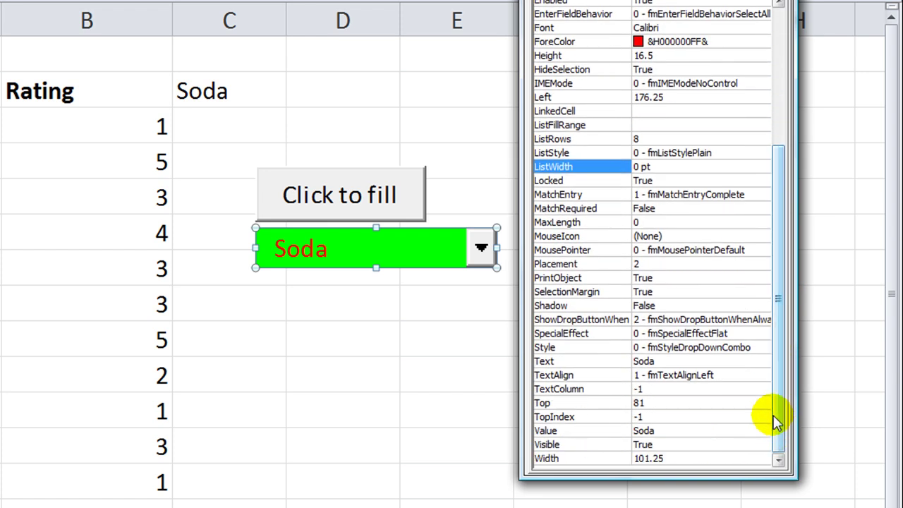
left_click(678, 346)
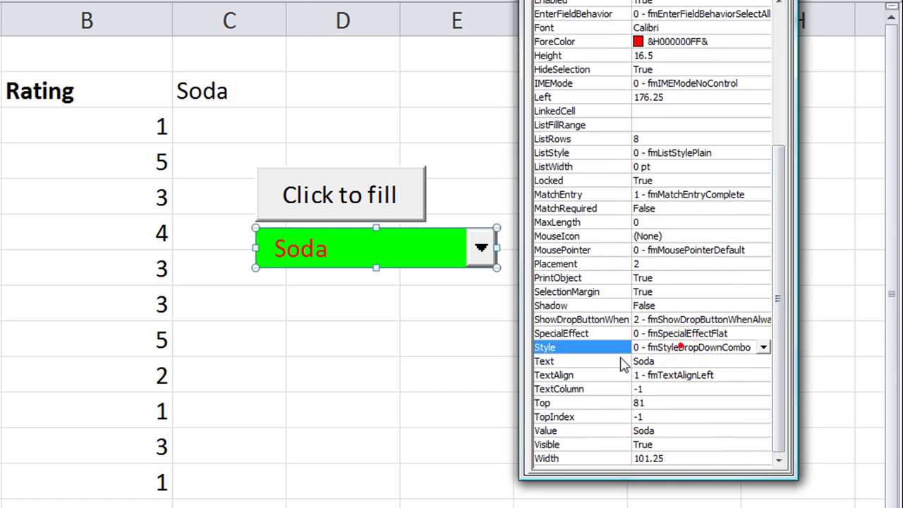
left_click(764, 347)
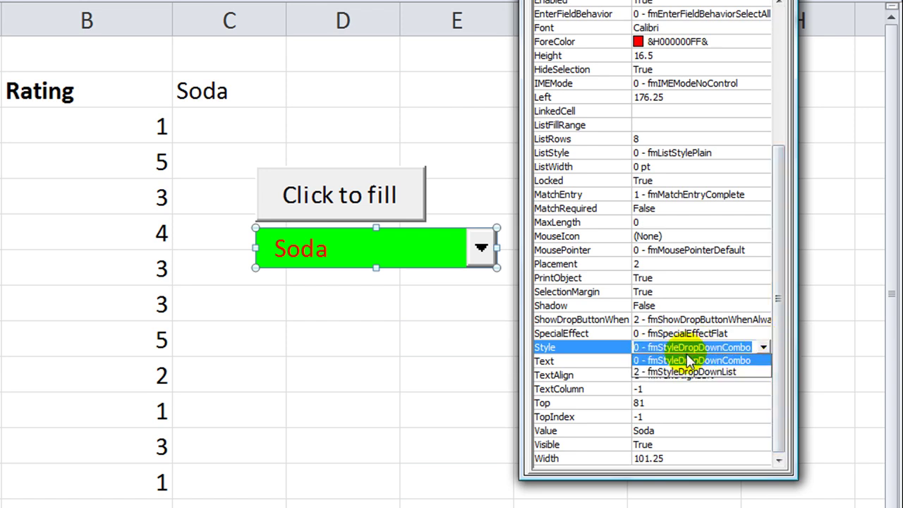
left_click(741, 345)
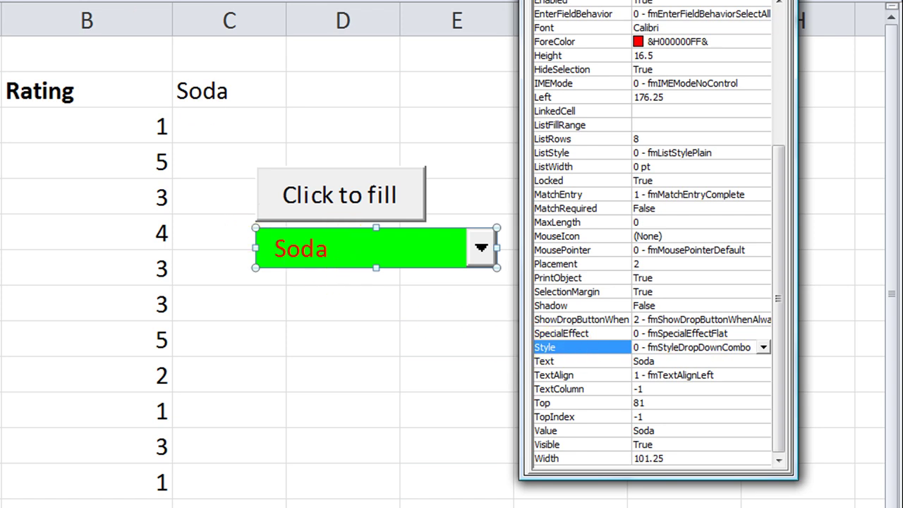
Test the plain-style combo box on the sheet by choosing Cake and then Donuts from its list.
left_click(479, 248)
left_click(453, 287)
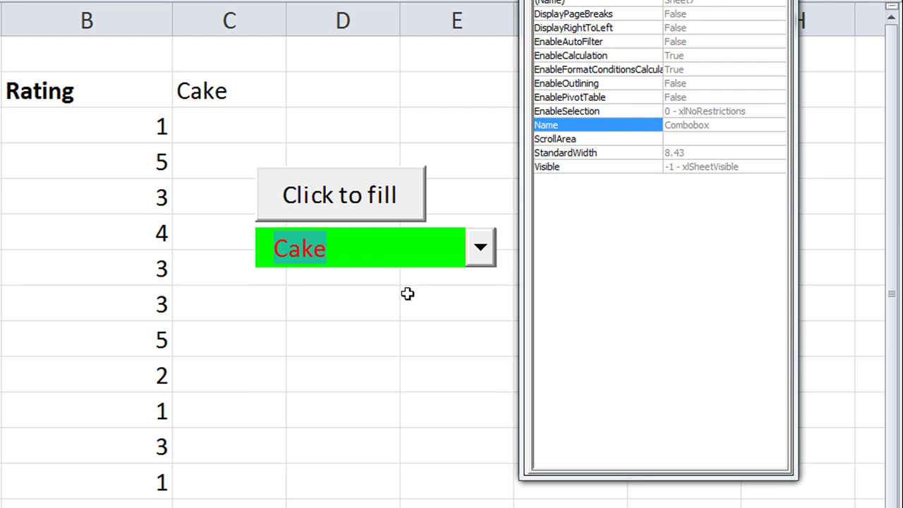
left_click(478, 250)
left_click(363, 321)
Edit the text inside the combo box by hand so it reads Donuteeeee.
left_click(401, 251)
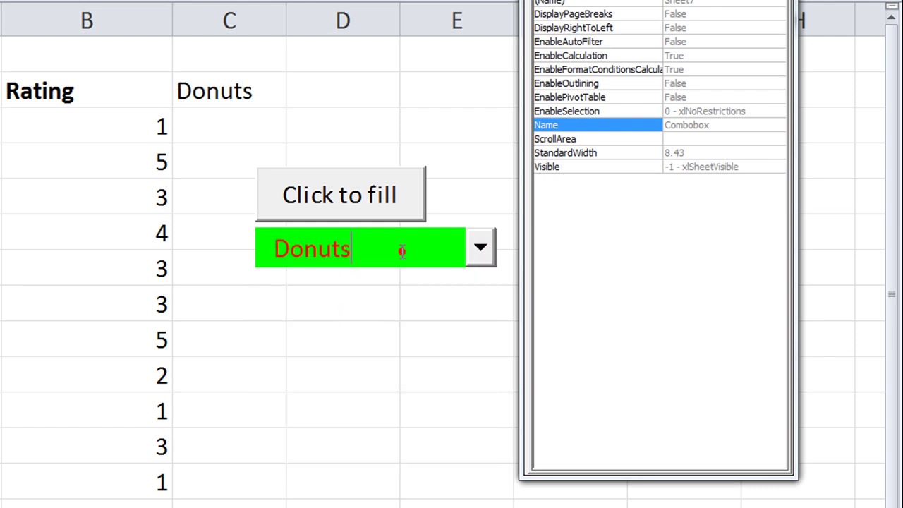
left_click_drag(417, 251, 209, 240)
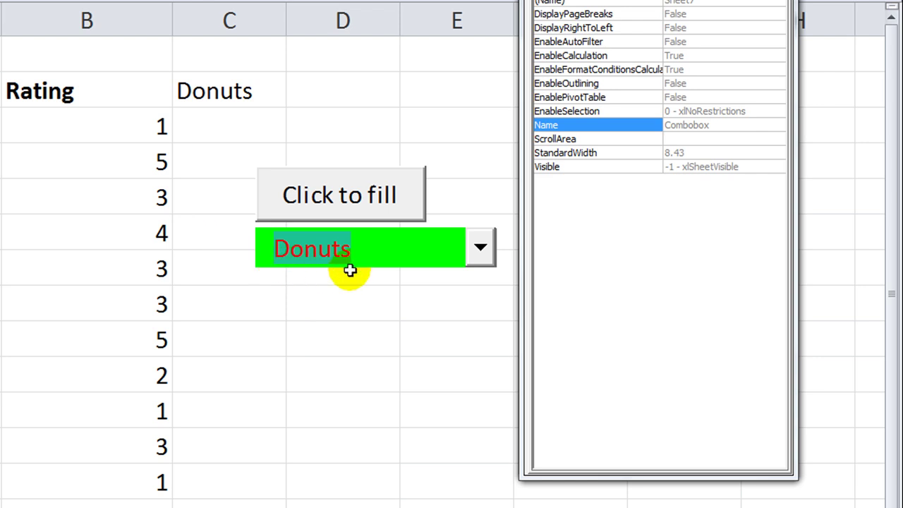
key("shift+Right")
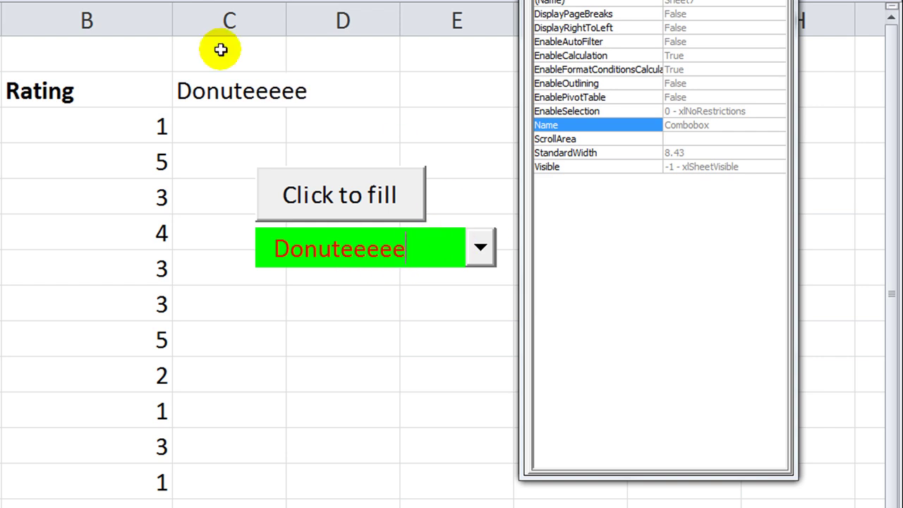
Select the combo box in design mode and set its Style to 2 - fmStyleDropDownList.
left_click(342, 340)
left_click(421, 254)
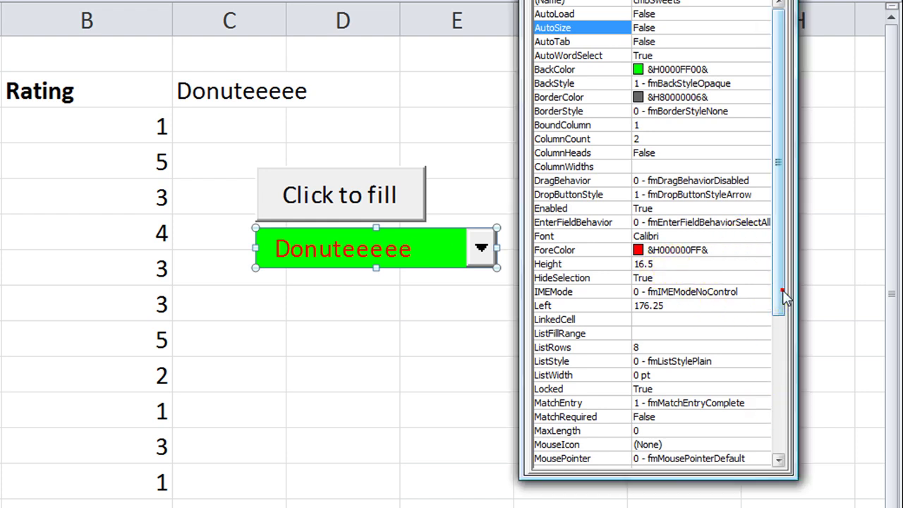
left_click_drag(783, 290, 766, 415)
left_click(750, 375)
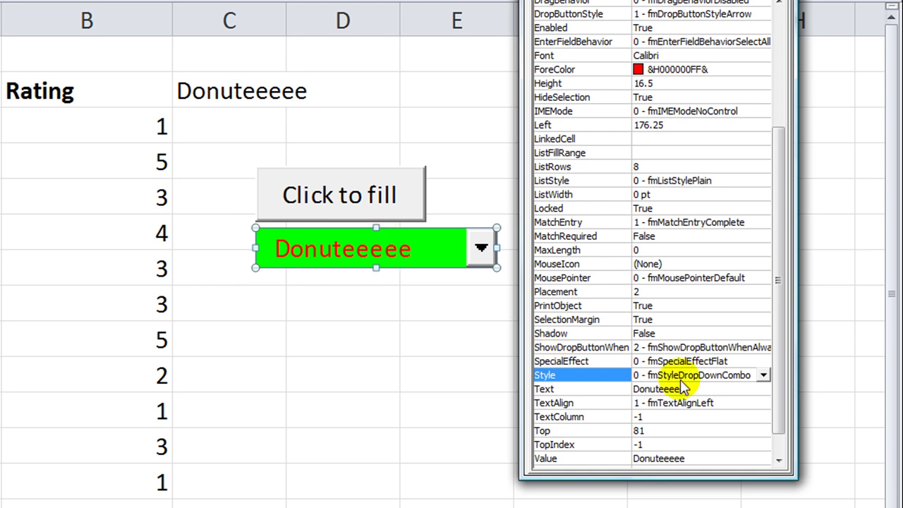
left_click(765, 375)
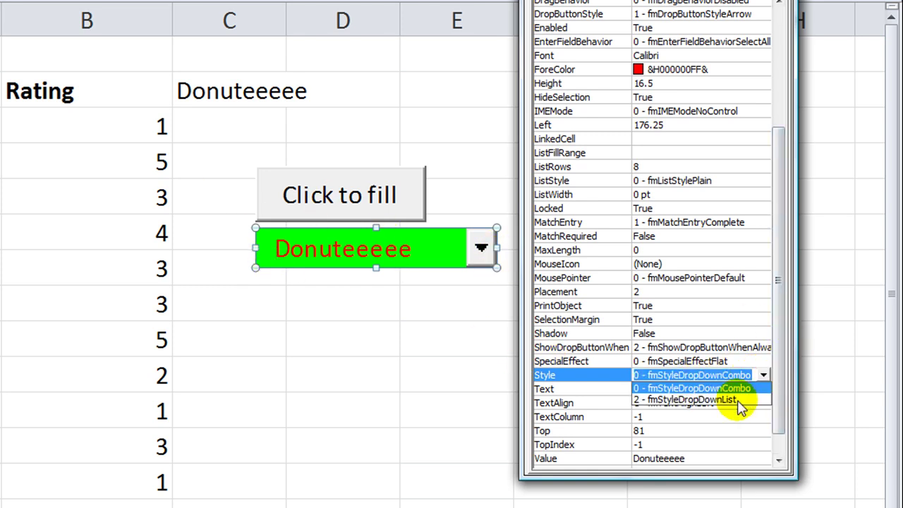
left_click(741, 400)
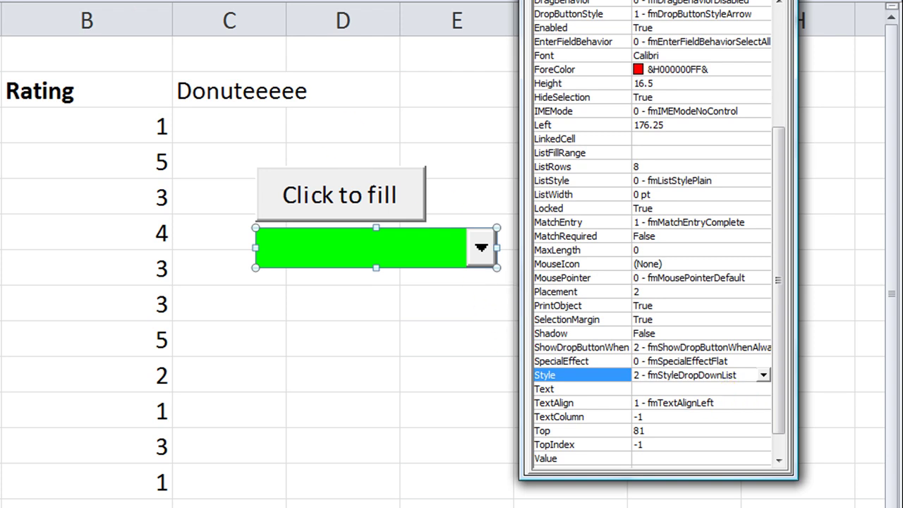
Test the drop-down-list style on the sheet by moving to Soda and then choosing Cake.
left_click(343, 339)
left_click(431, 248)
key("Down")
key("Down")
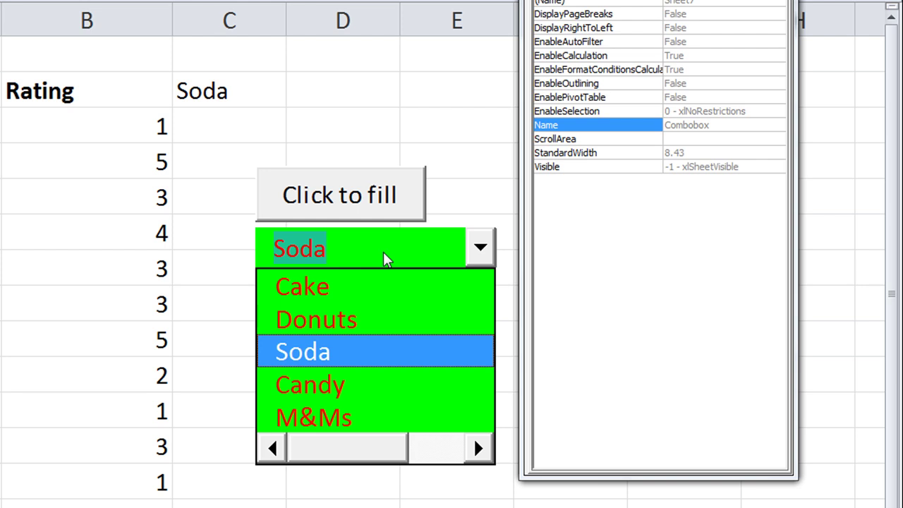
left_click(355, 285)
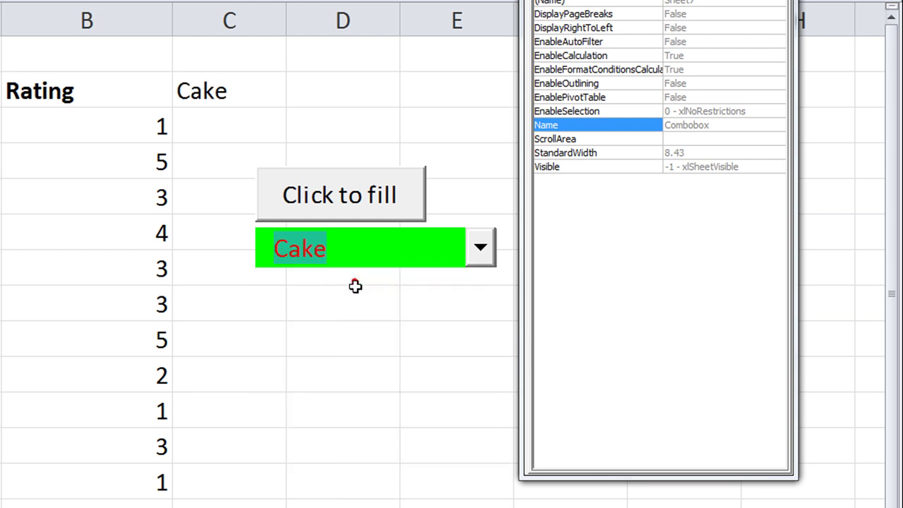
Step down and up through the combo box's items without showing the list, ending on Donuts.
key("Down")
key("Down")
key("Up")
key("Up")
key("Down")
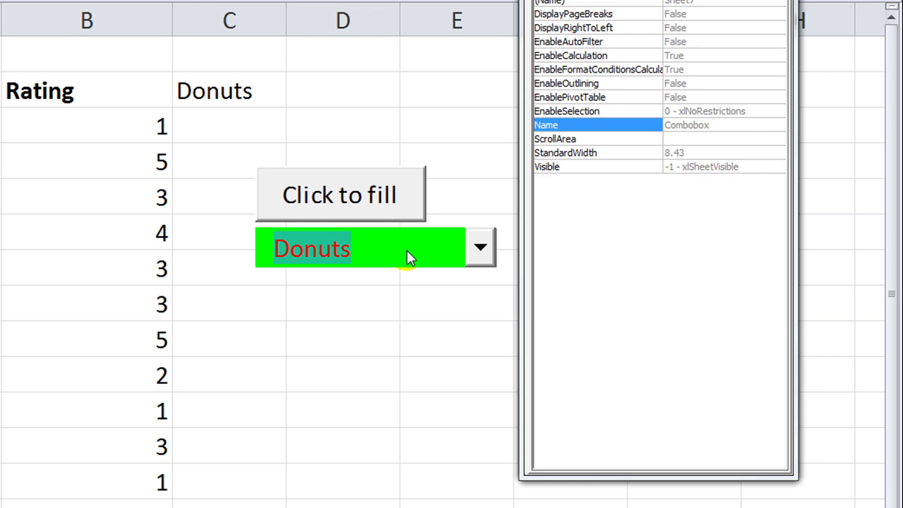
Select the combo box in design mode and set its Style back to 0 - fmStyleDropDownCombo.
left_click(477, 261)
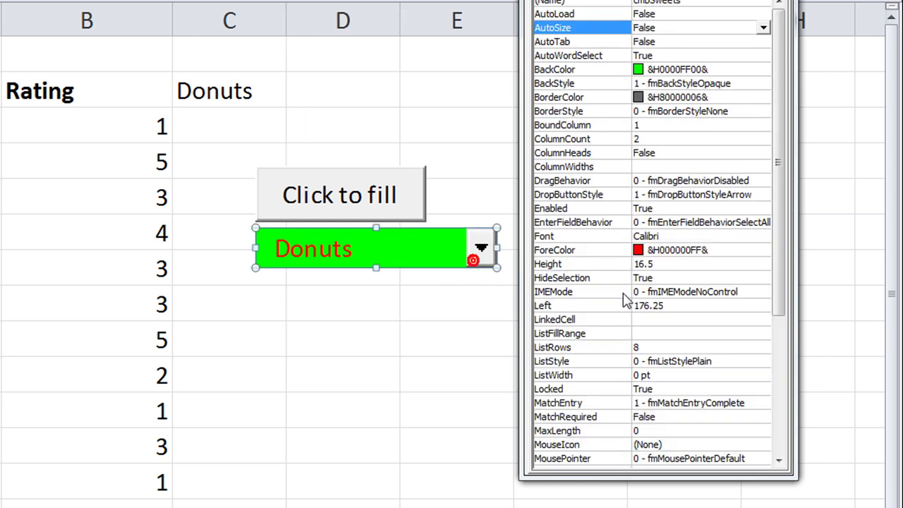
left_click(782, 279)
left_click_drag(782, 278, 770, 388)
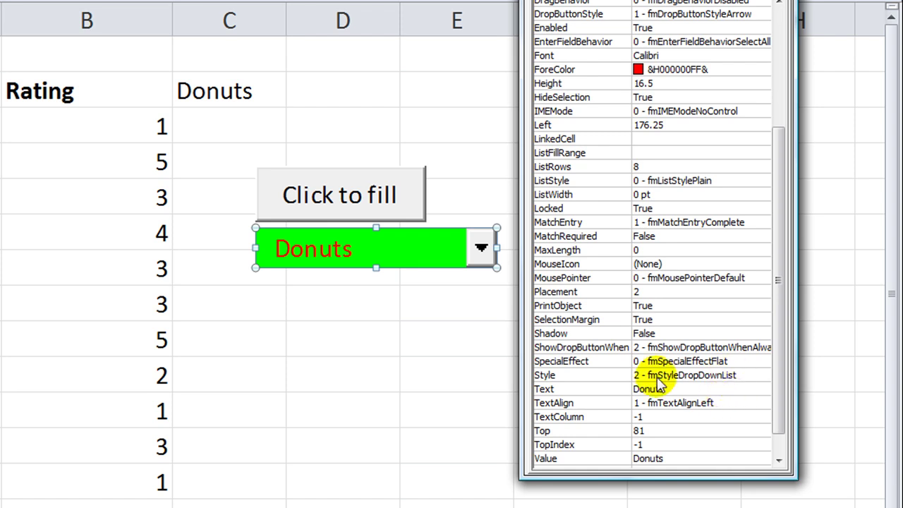
left_click(734, 376)
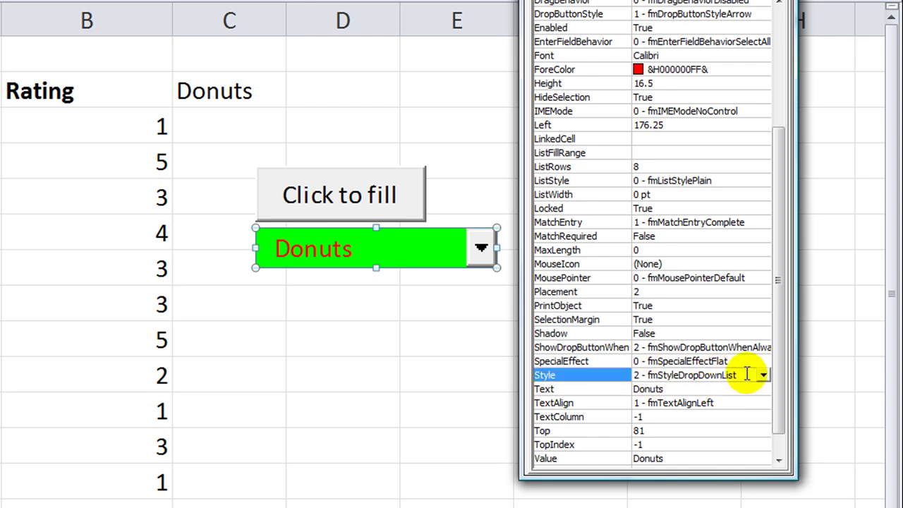
double_click(747, 374)
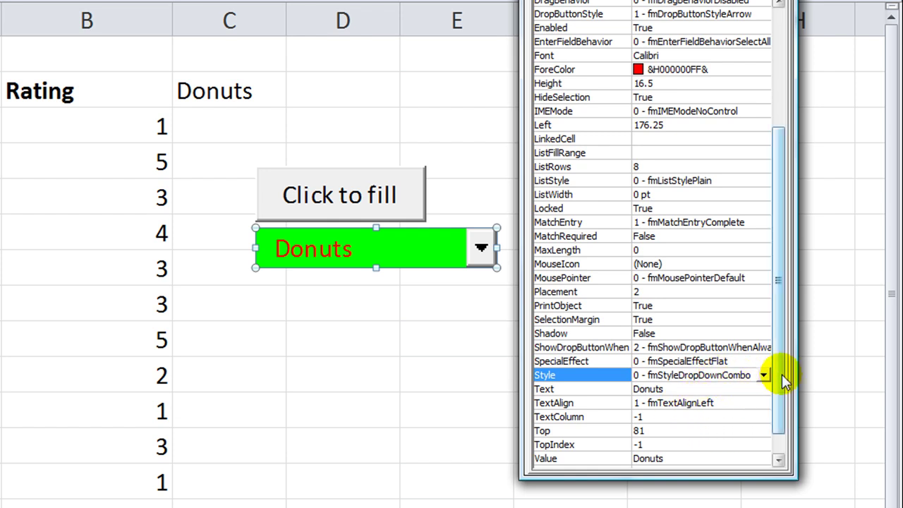
Try the centre and right TextAlign settings on the combo box, and return it to 1 - fmTextAlignLeft.
left_click_drag(781, 373, 775, 424)
double_click(716, 376)
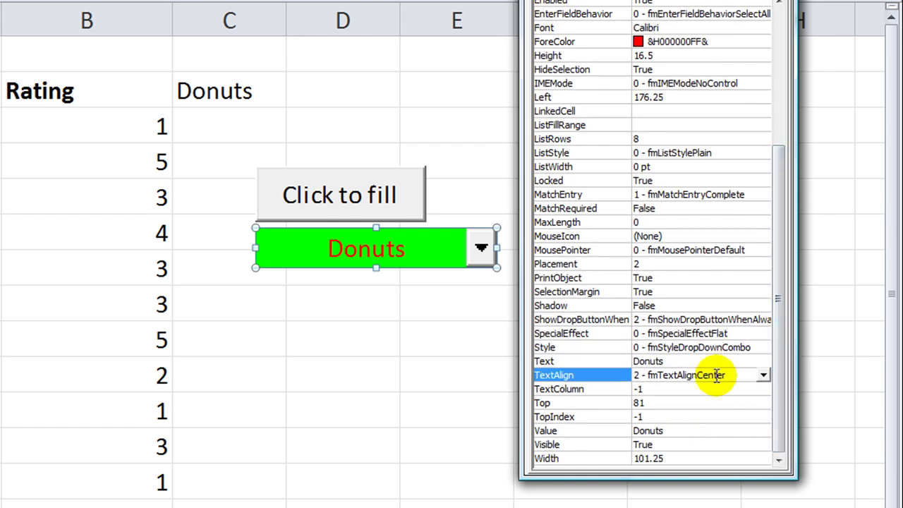
double_click(716, 375)
double_click(716, 375)
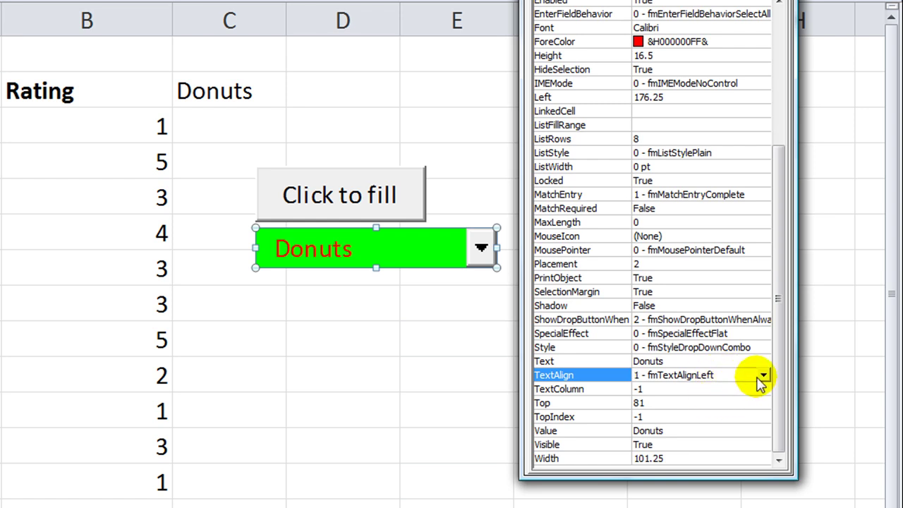
left_click(763, 376)
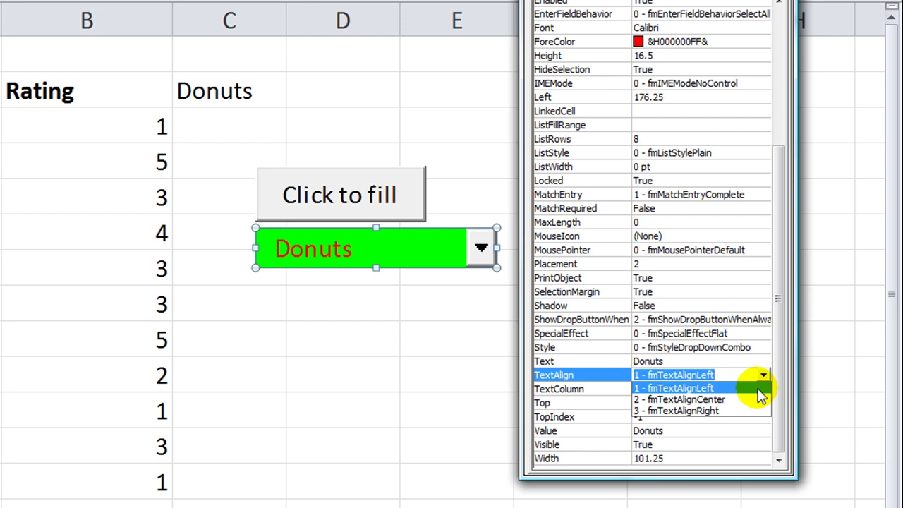
left_click(745, 380)
double_click(745, 379)
double_click(743, 377)
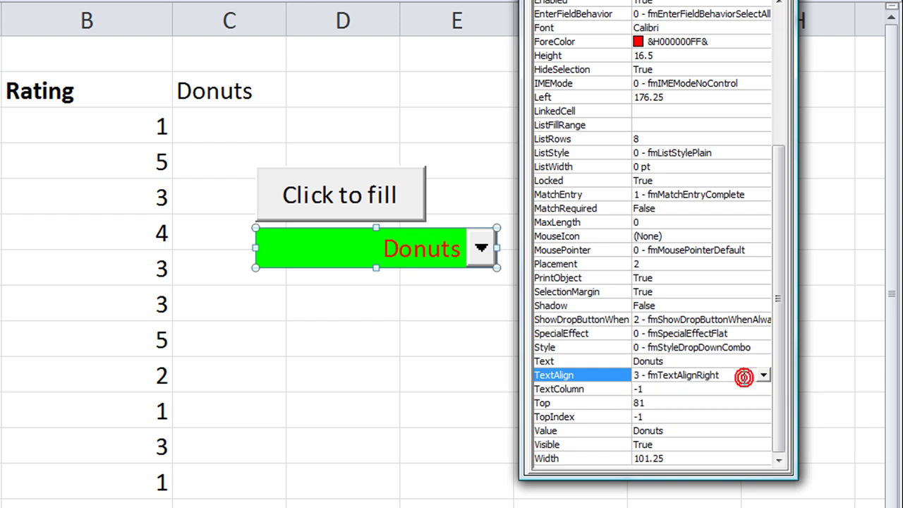
double_click(744, 377)
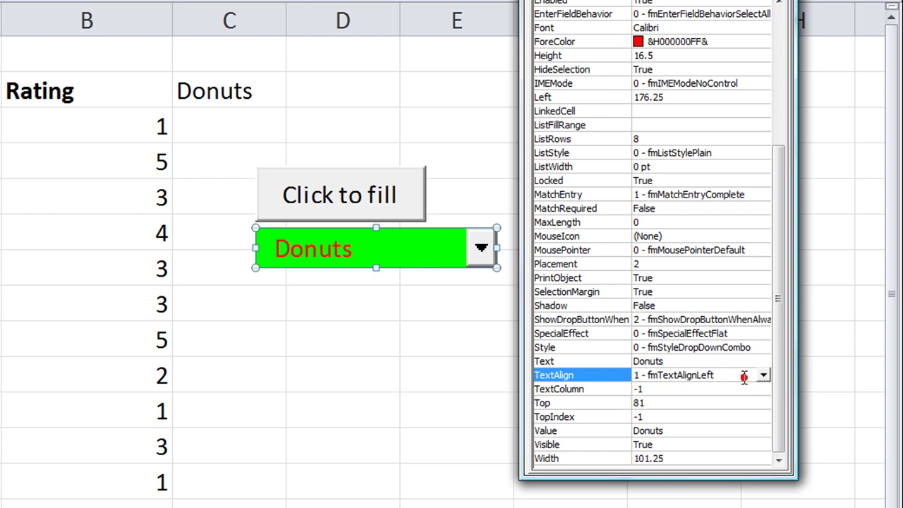
Move the combo box down the sheet by setting its Top property to 85 and then to 90.
left_click(661, 402)
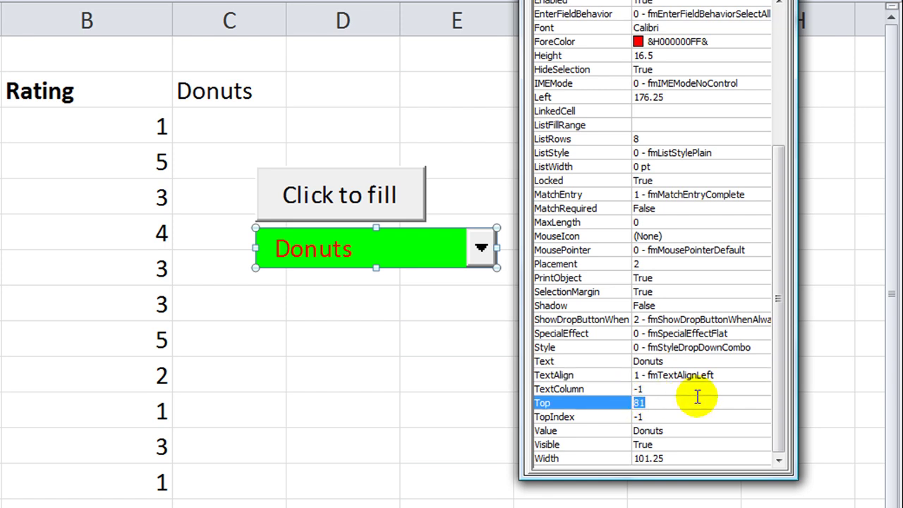
type("8")
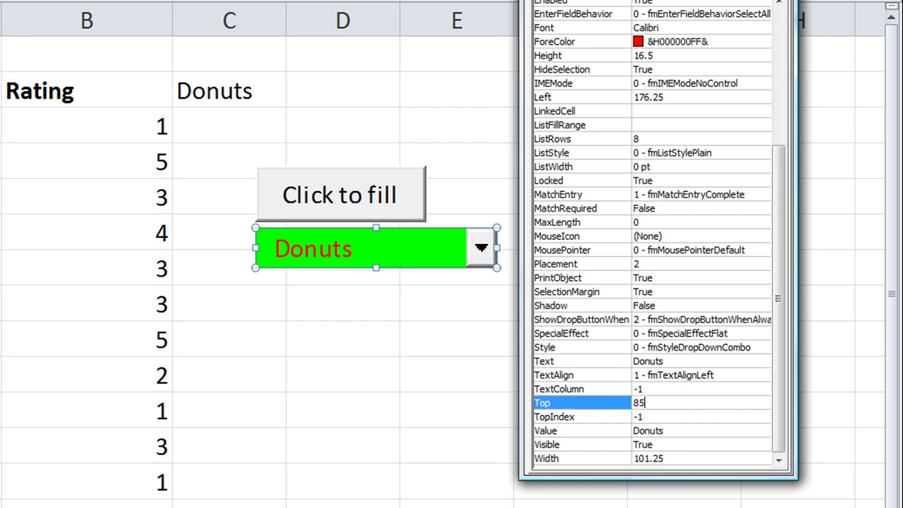
key("Return")
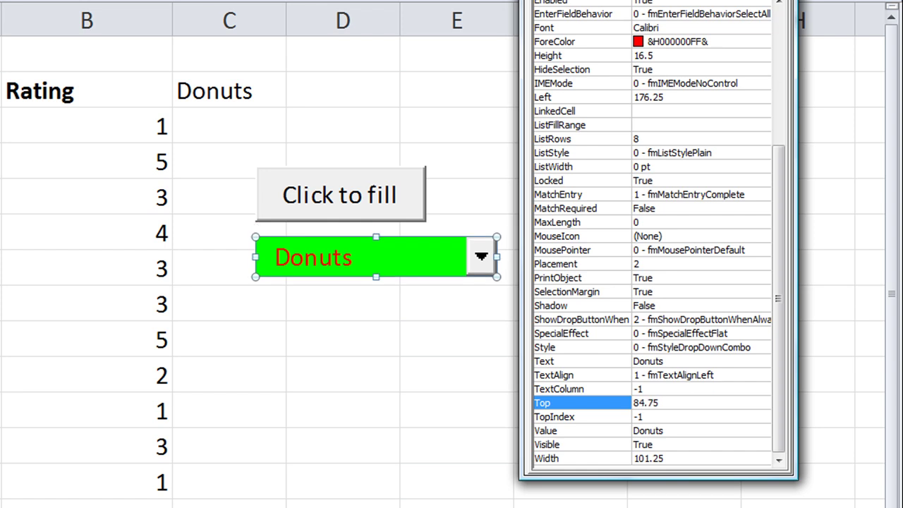
double_click(697, 403)
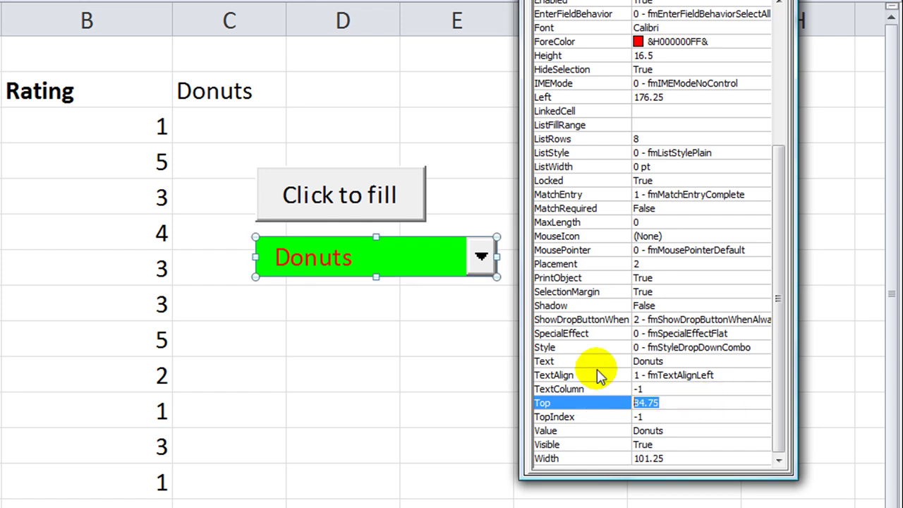
type("90")
key("Return")
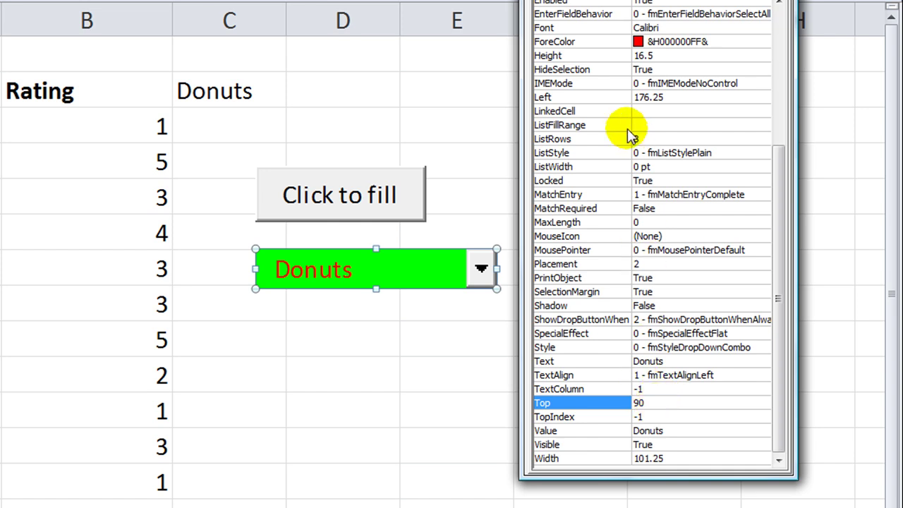
Move the combo box to the right across the sheet by setting its Left property to 200.
left_click(598, 166)
left_click(665, 97)
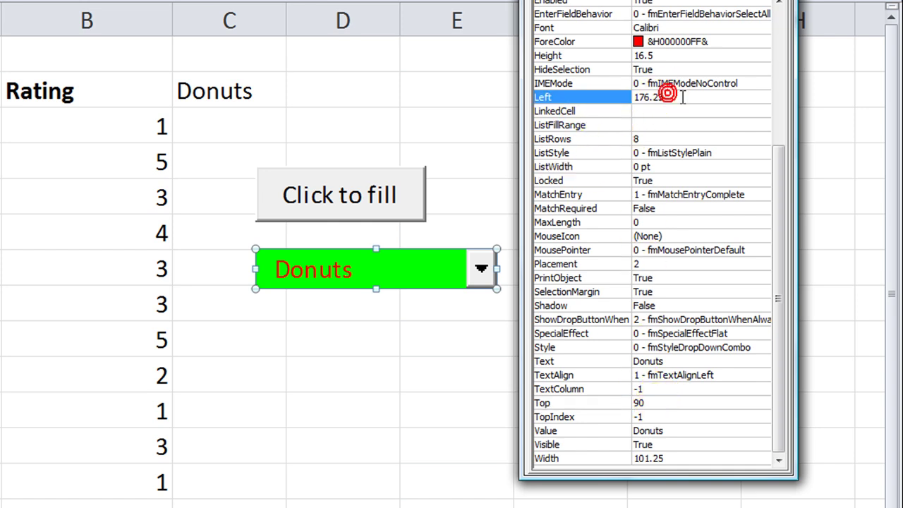
double_click(665, 97)
type("200")
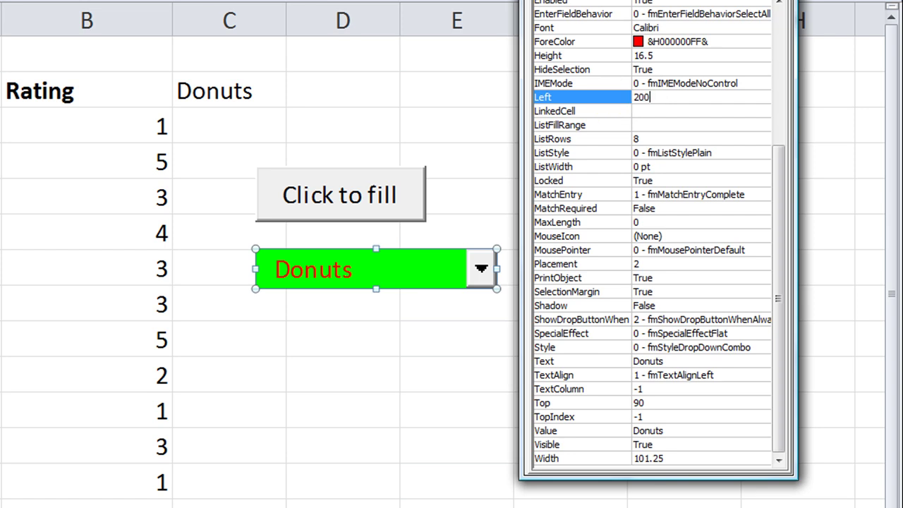
key("Return")
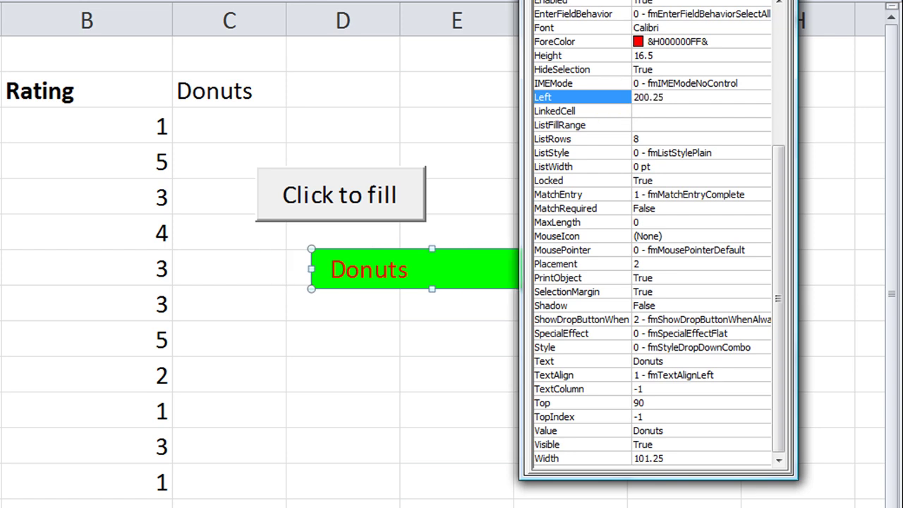
Bring the combo box back under the Click to fill button by setting its Left property to 175.
double_click(696, 99)
left_click(603, 102)
type("1")
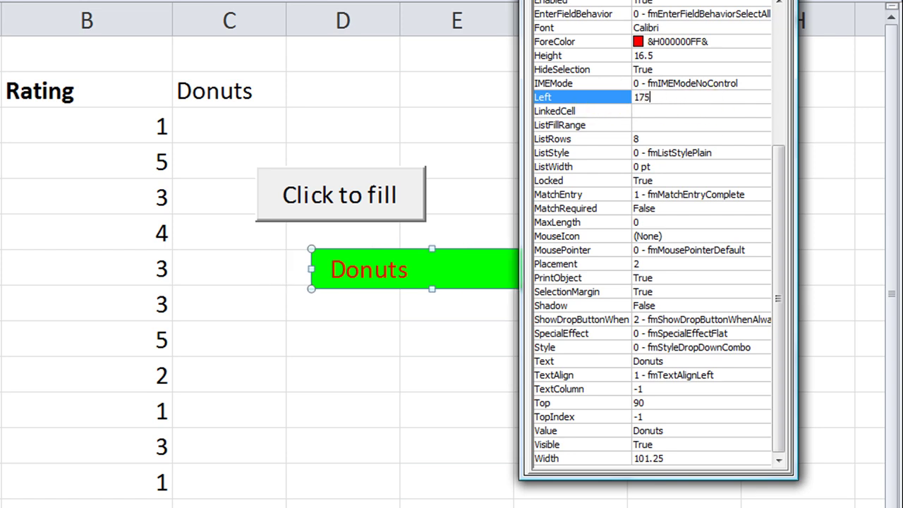
type("74.75")
key("Return")
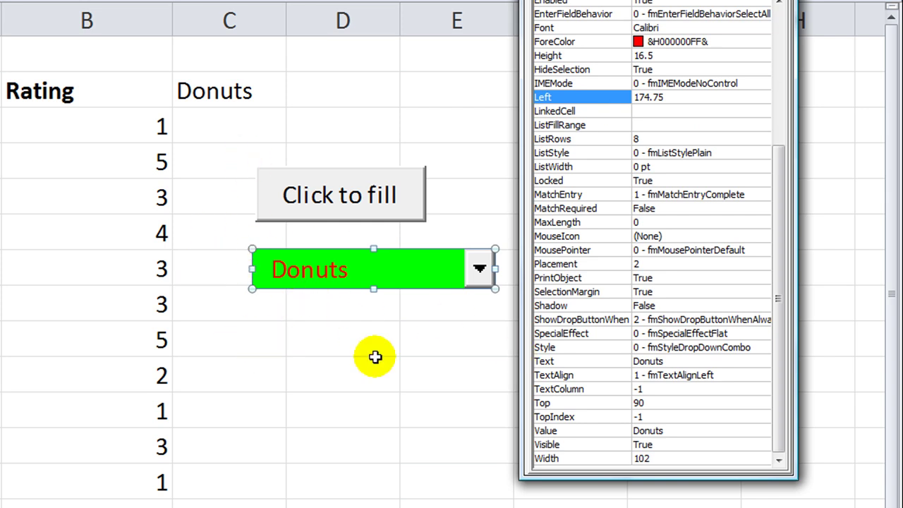
Try a MaxLength of 6 on the combo box and return the property to 0.
left_click(572, 222)
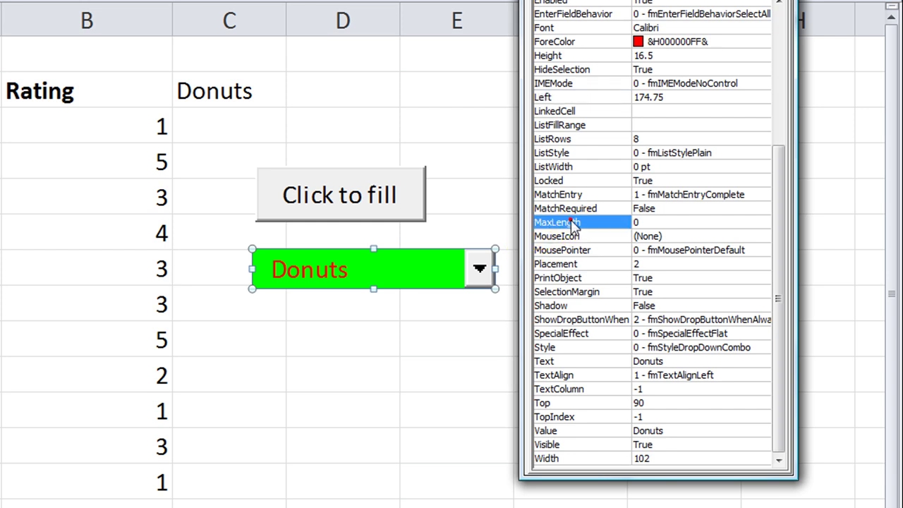
double_click(666, 221)
left_click(653, 223)
left_click(566, 224)
type("6")
double_click(670, 222)
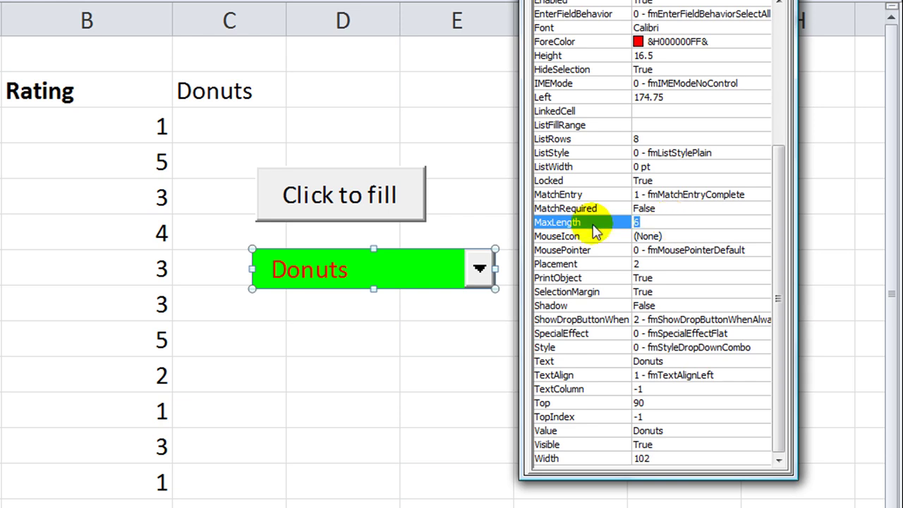
type("0")
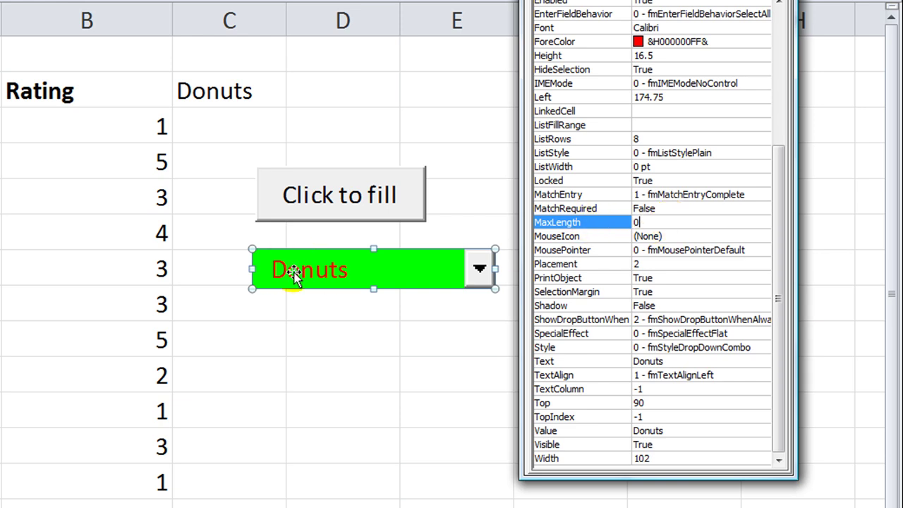